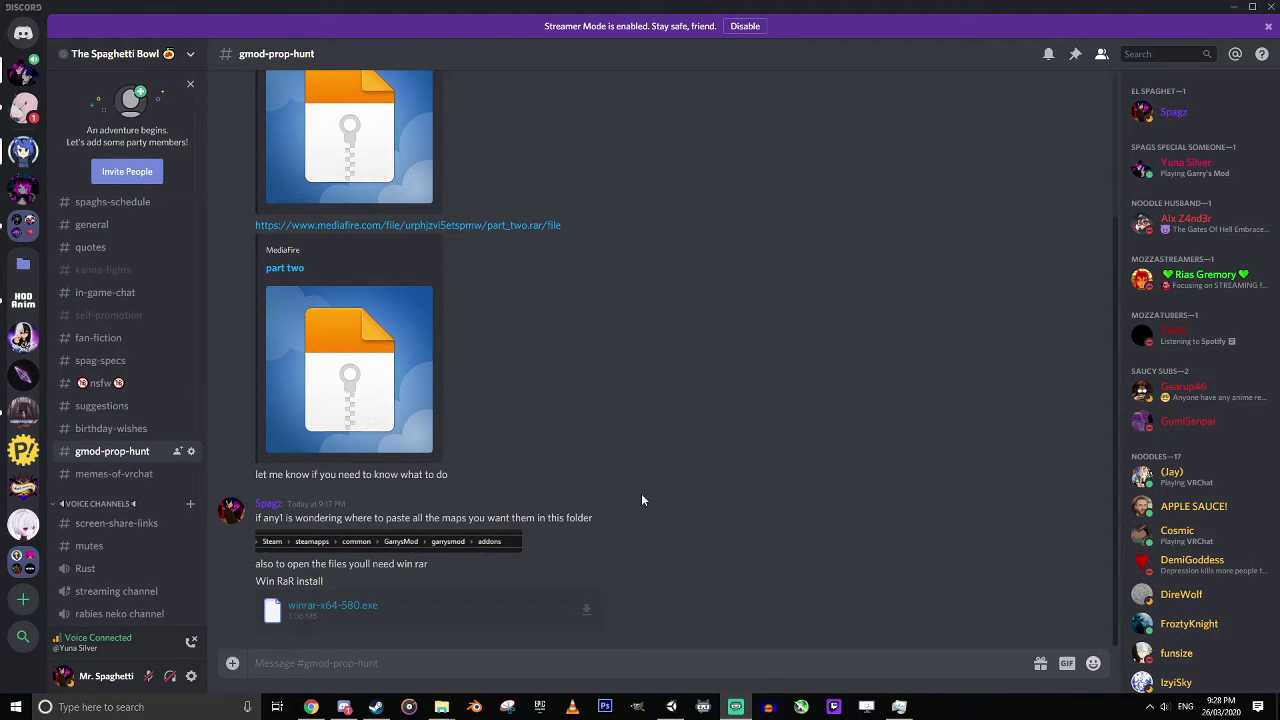
Check Garry's Mod in the Steam library, then minimise Steam back to the Discord chat.
scroll(641, 493, "up", 2)
scroll(541, 350, "down", 2)
left_click(374, 707)
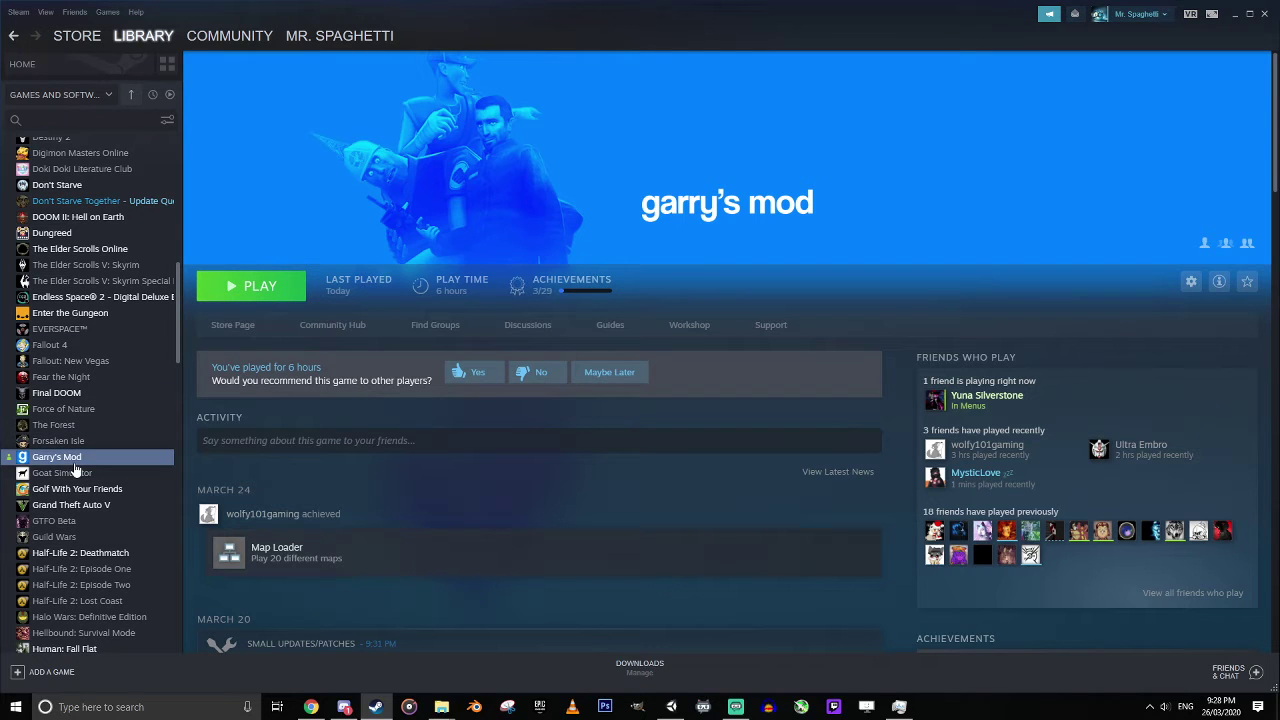
scroll(70, 440, "up", 5)
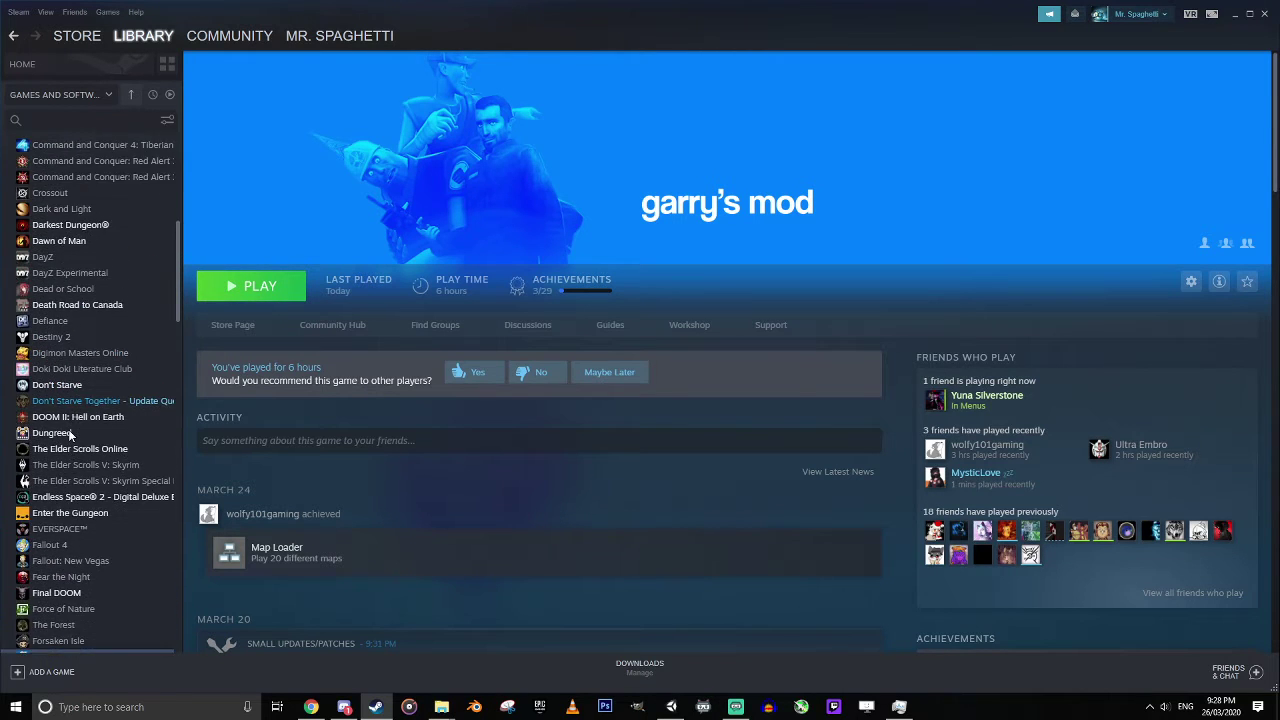
scroll(68, 429, "up", 8)
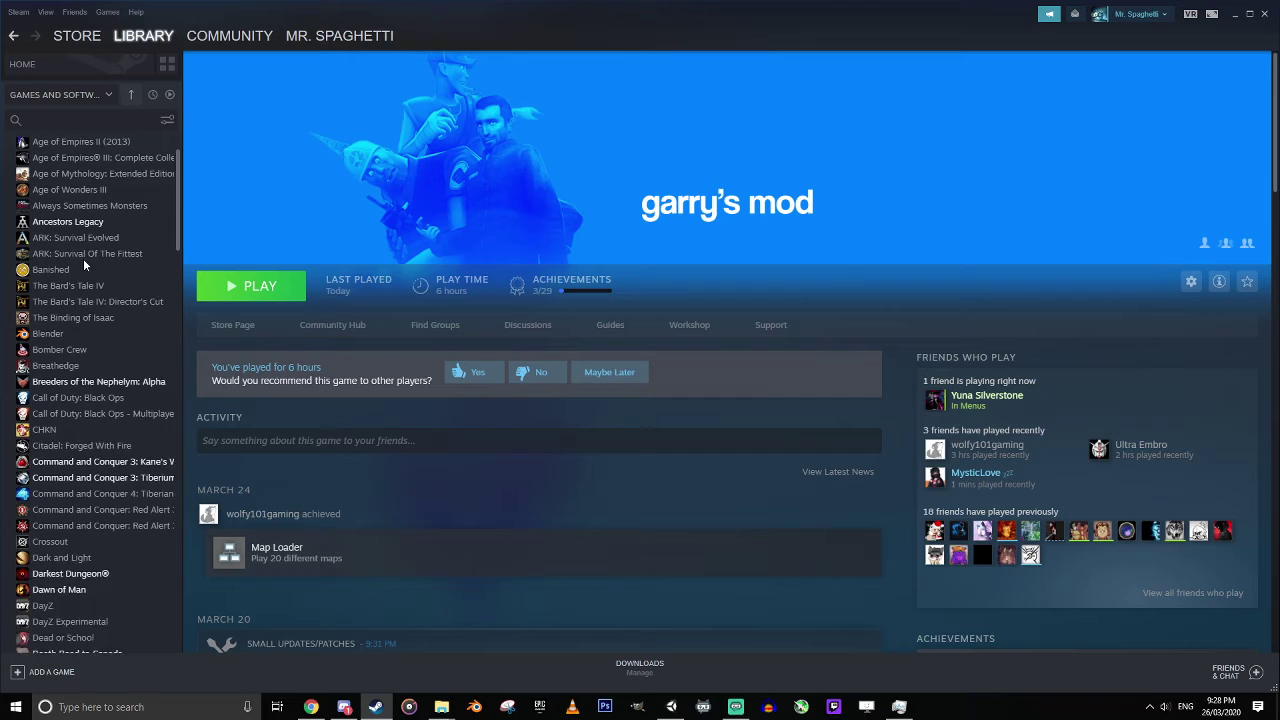
scroll(83, 258, "up", 2)
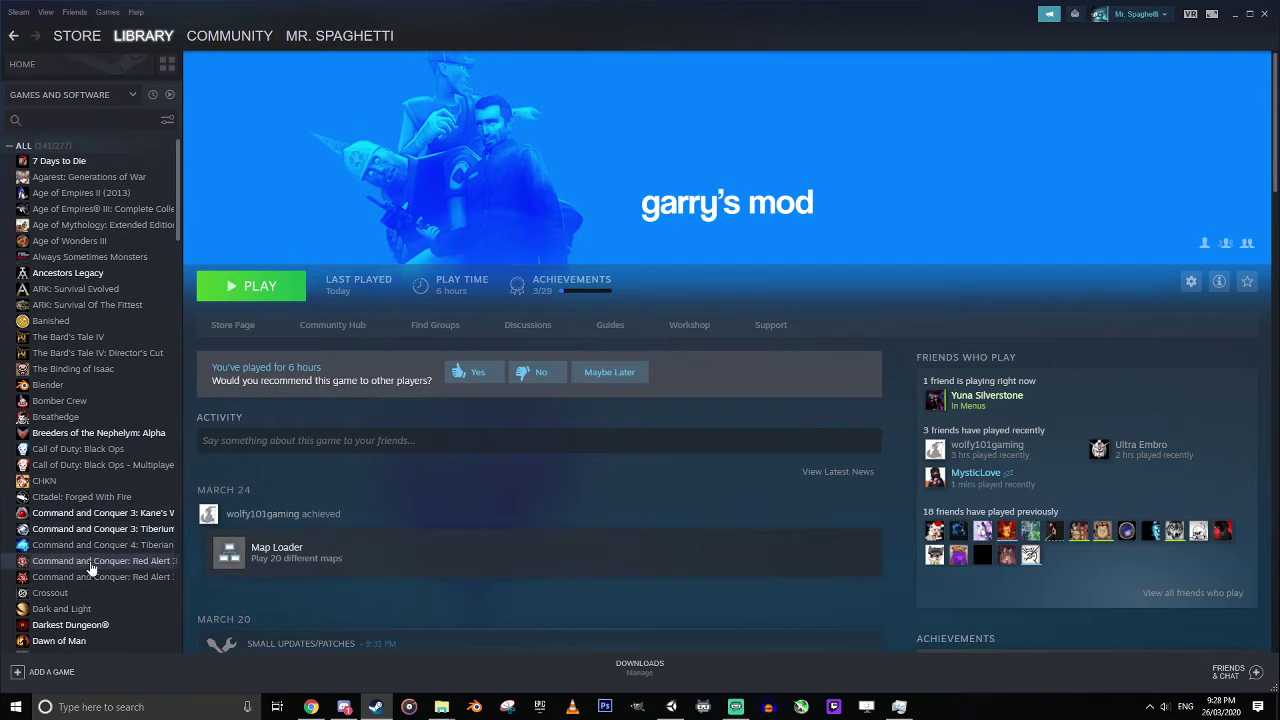
scroll(90, 540, "down", 2)
scroll(82, 478, "down", 5)
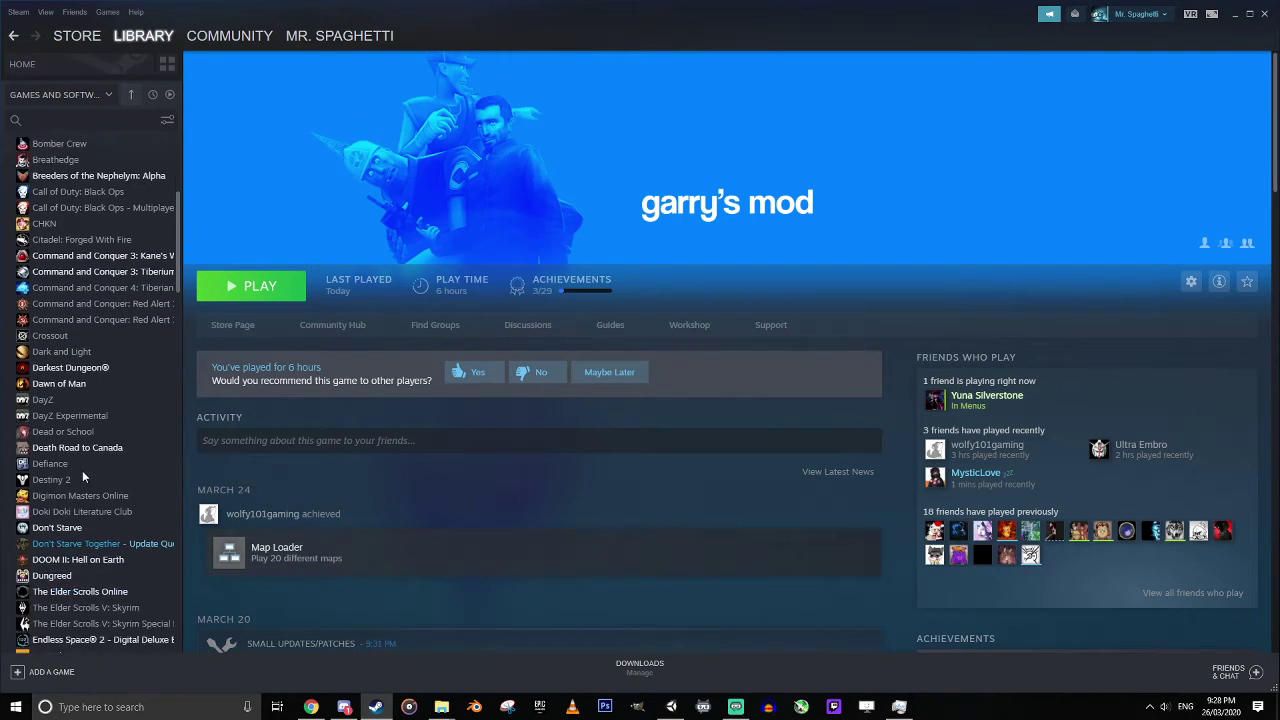
scroll(82, 476, "down", 5)
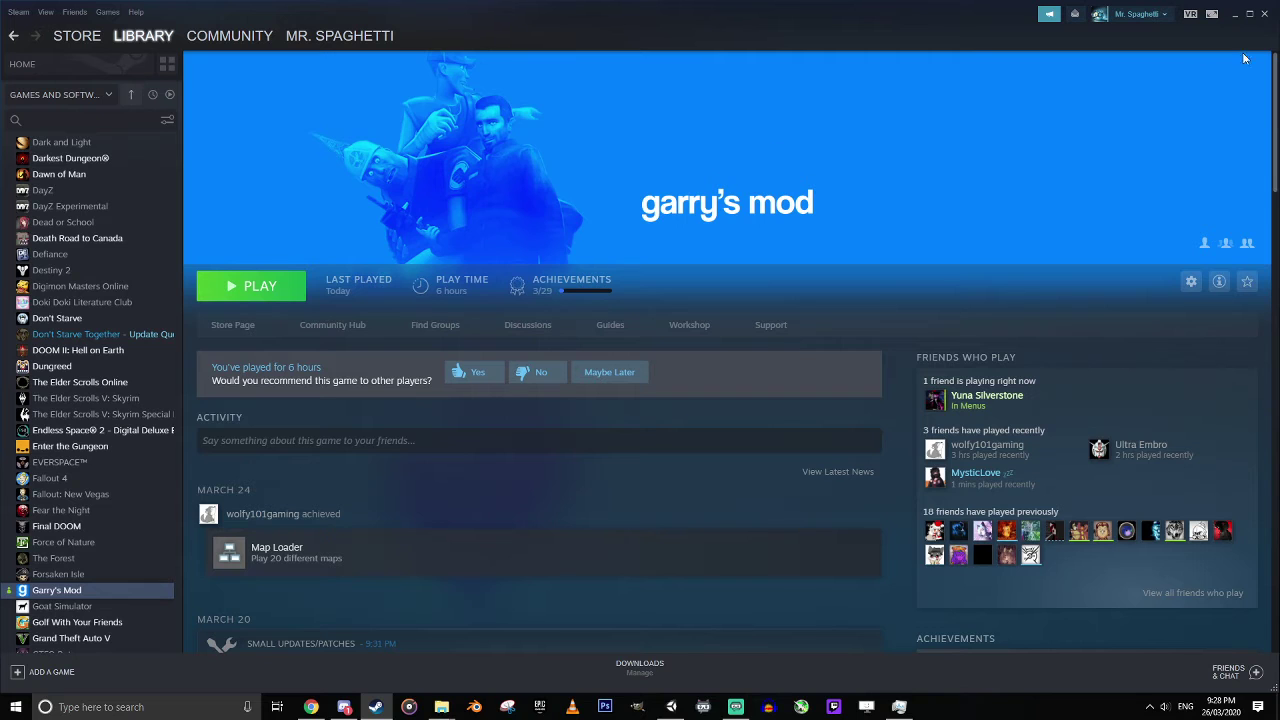
left_click(1234, 16)
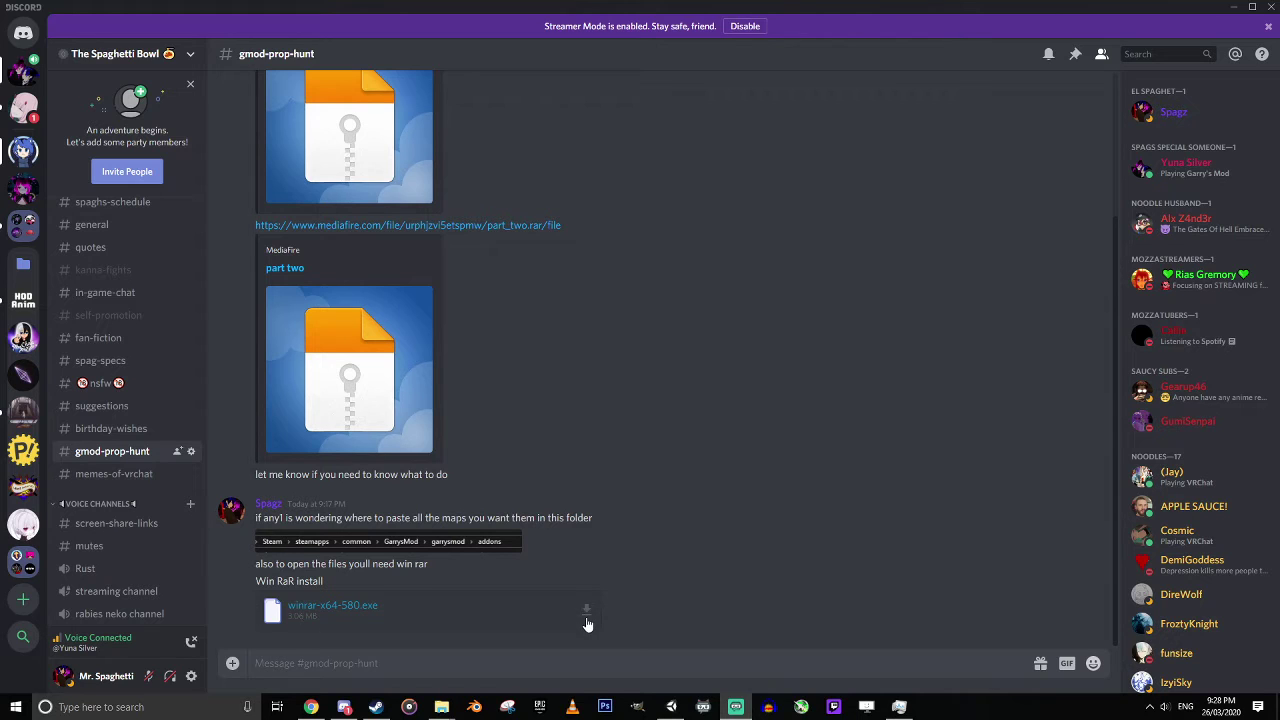
Install WinRAR 5.80 from Downloads into the default Program Files folder, then close the Explorer windows.
right_click(440, 707)
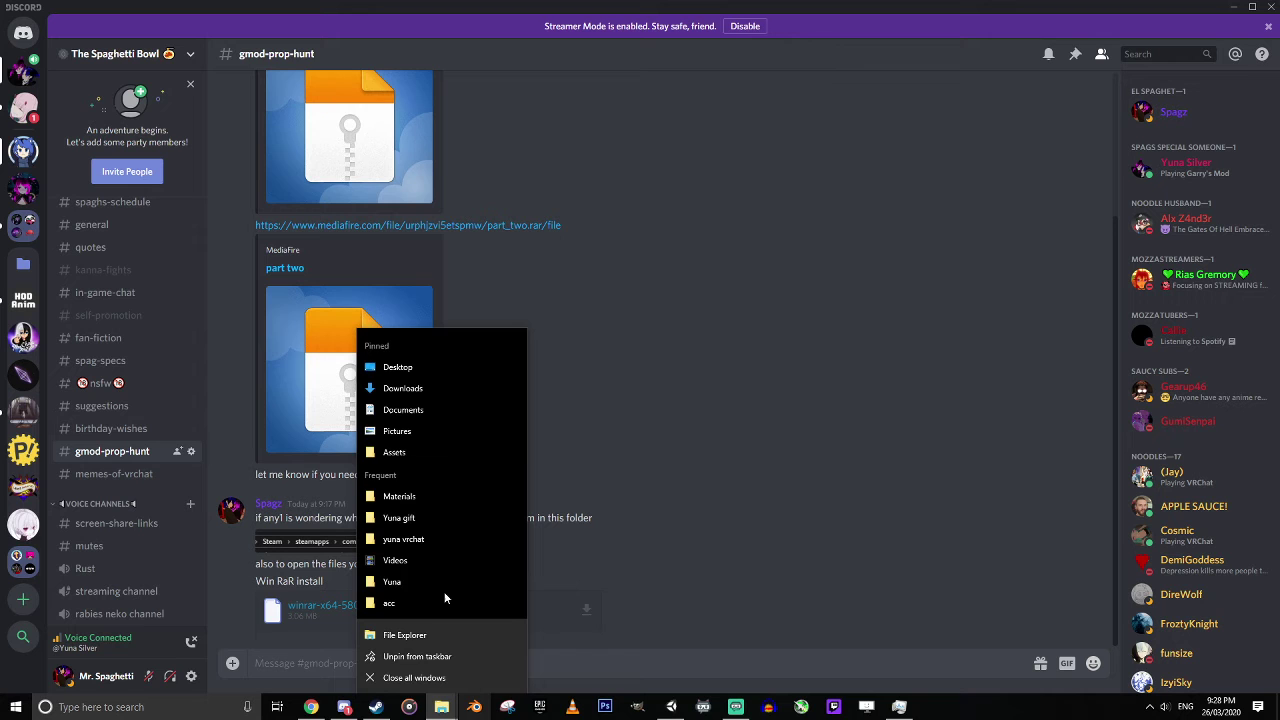
left_click(466, 368)
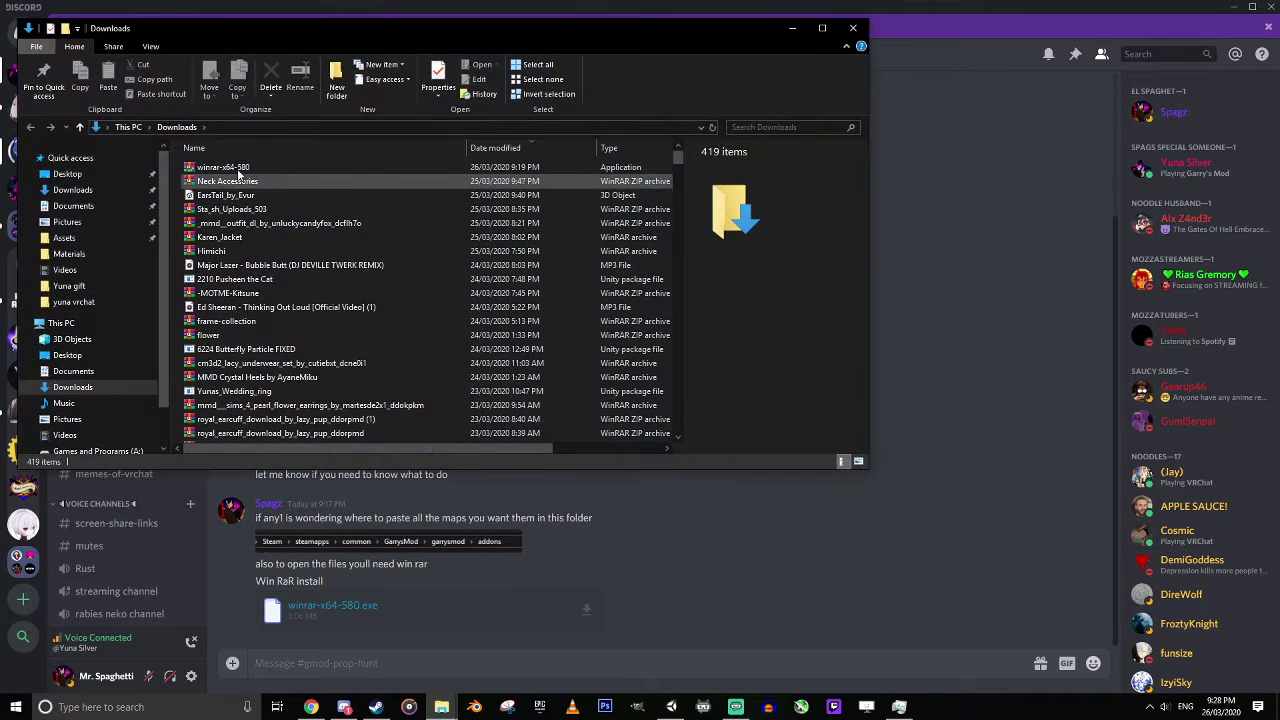
left_click(239, 170)
double_click(239, 170)
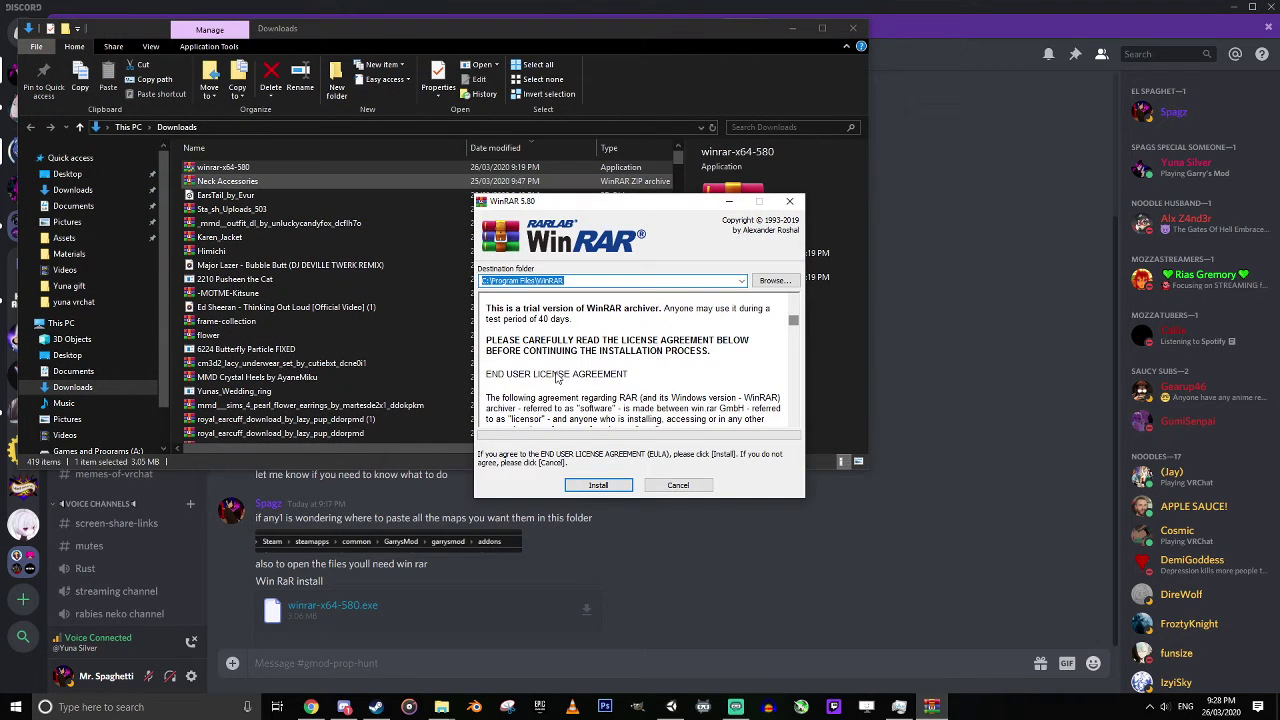
left_click(617, 487)
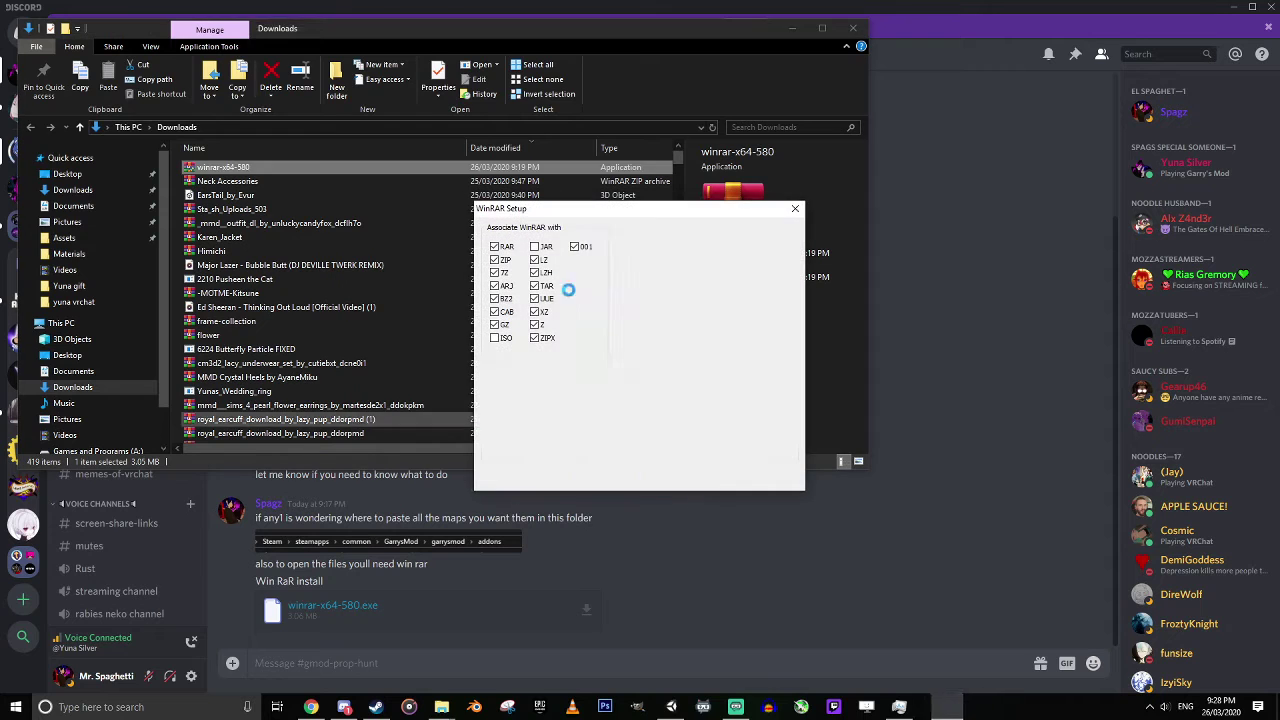
left_click(612, 479)
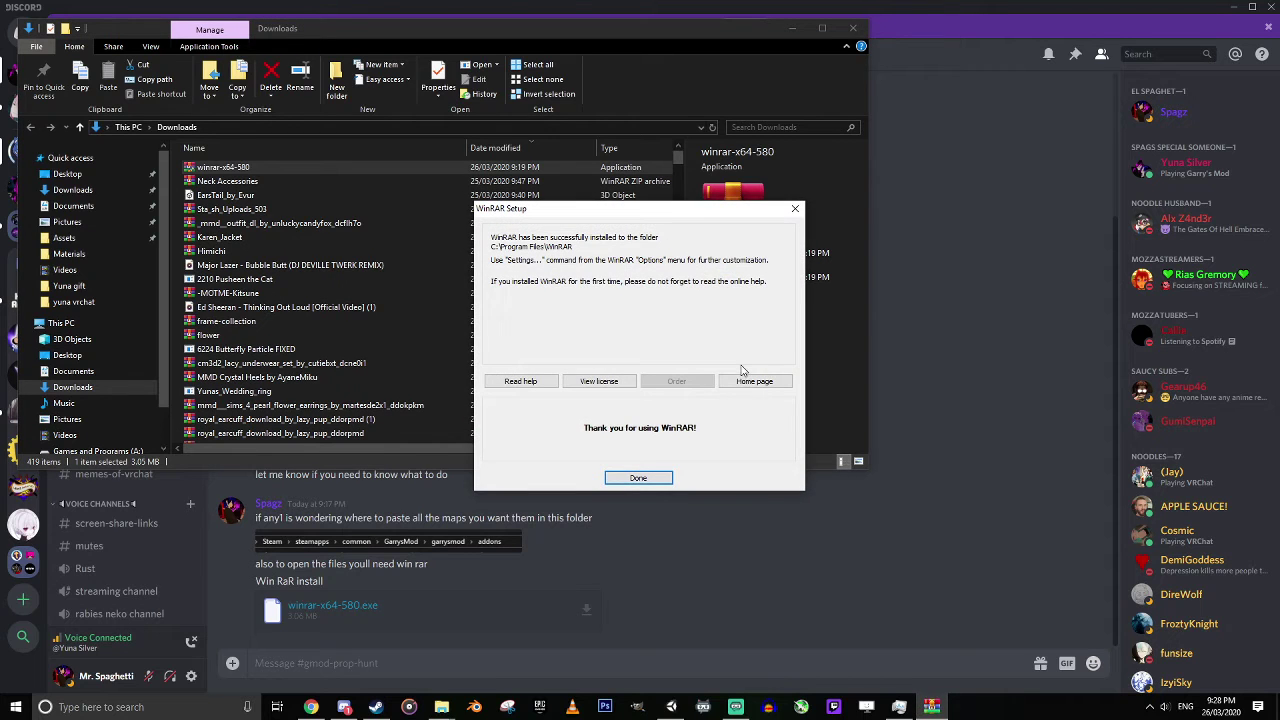
left_click(660, 478)
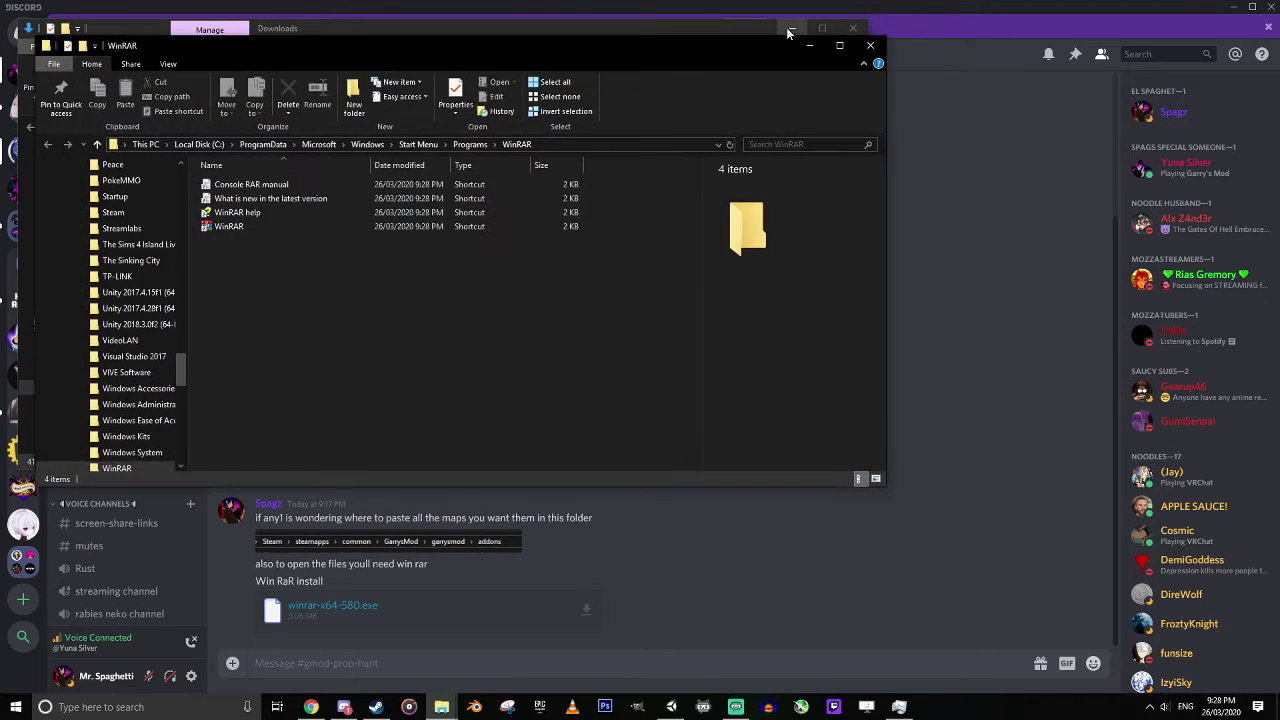
left_click(870, 45)
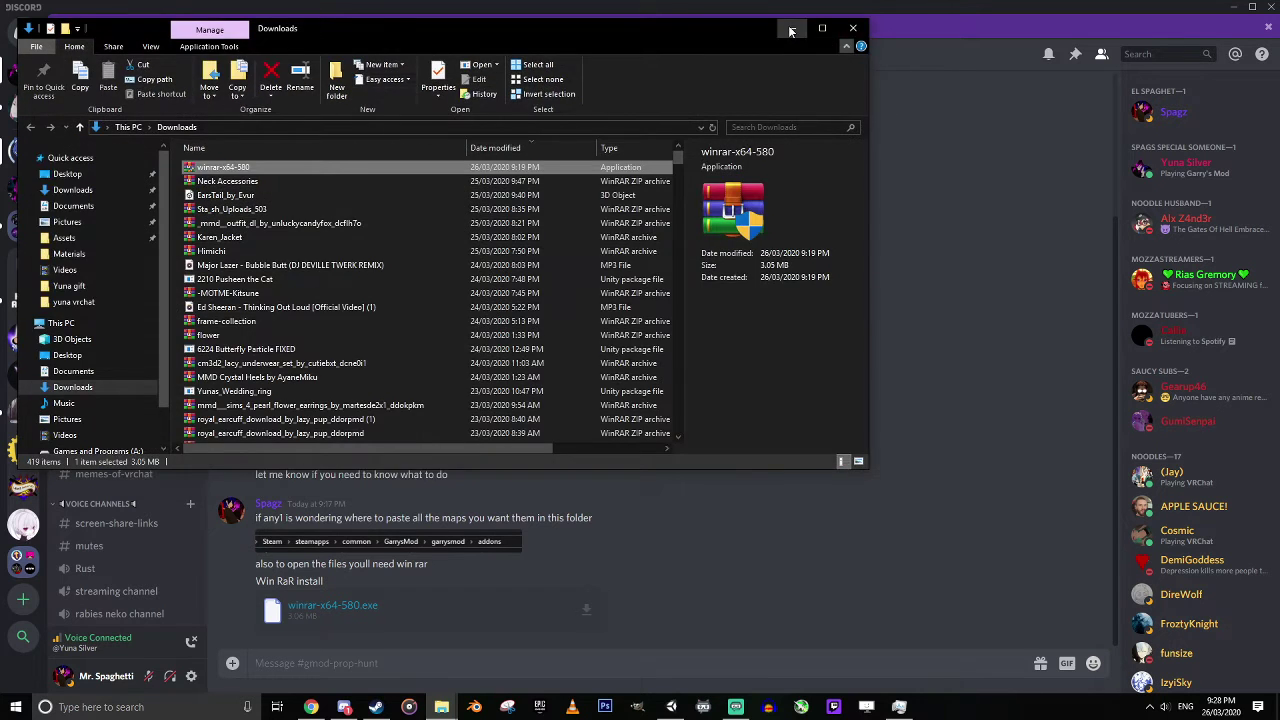
left_click(792, 28)
Open the part_1_maps MediaFire page, then minimise Chrome and Discord and restore Steam's Garry's Mod page.
scroll(312, 298, "up", 3)
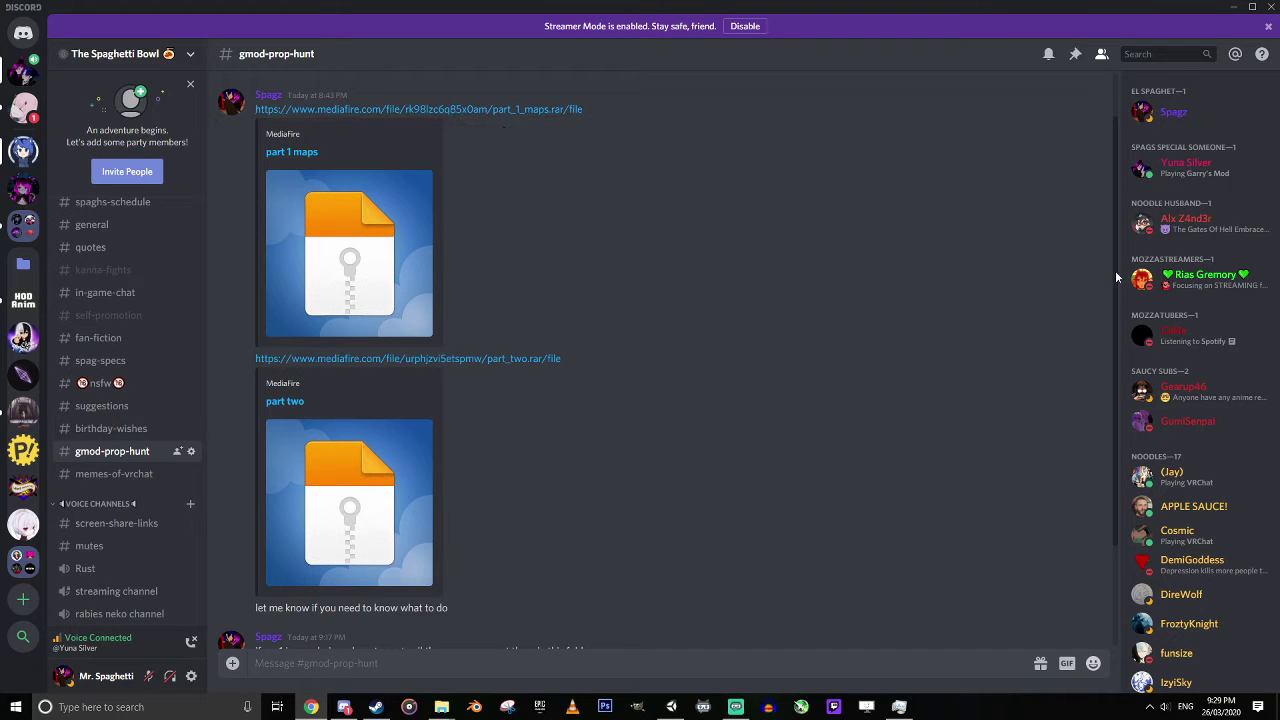
left_click(500, 110)
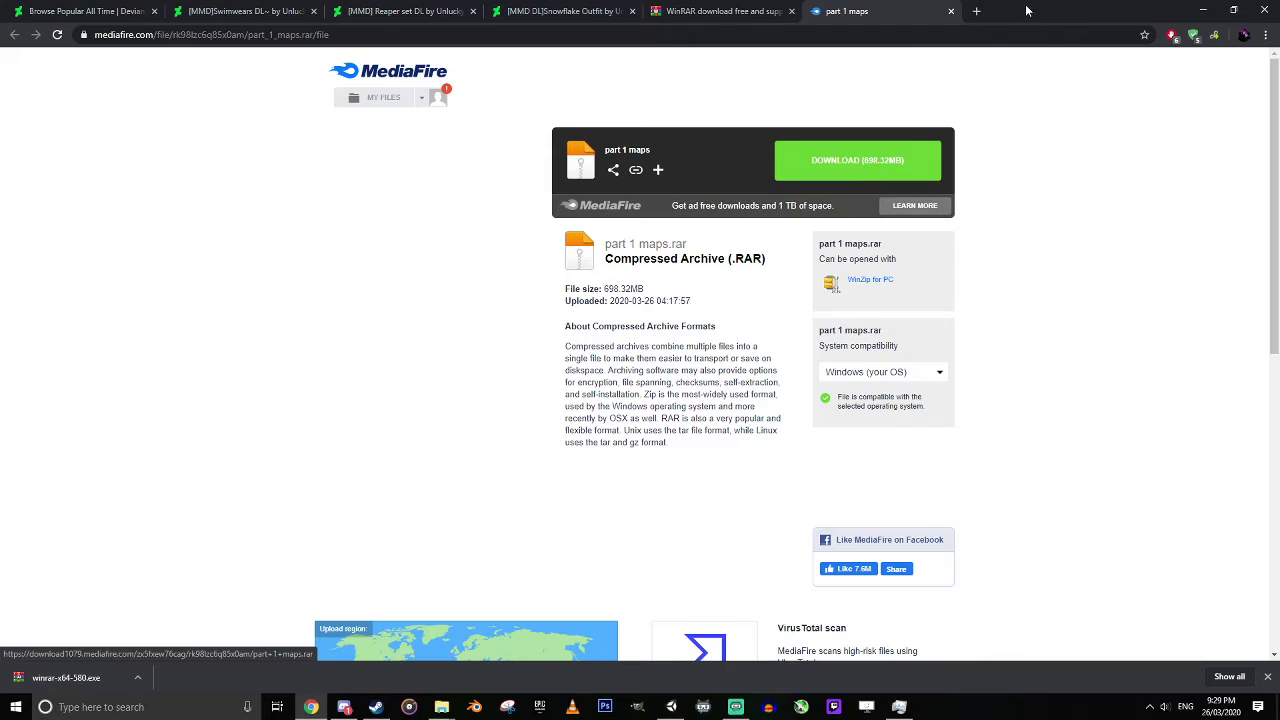
left_click(1203, 10)
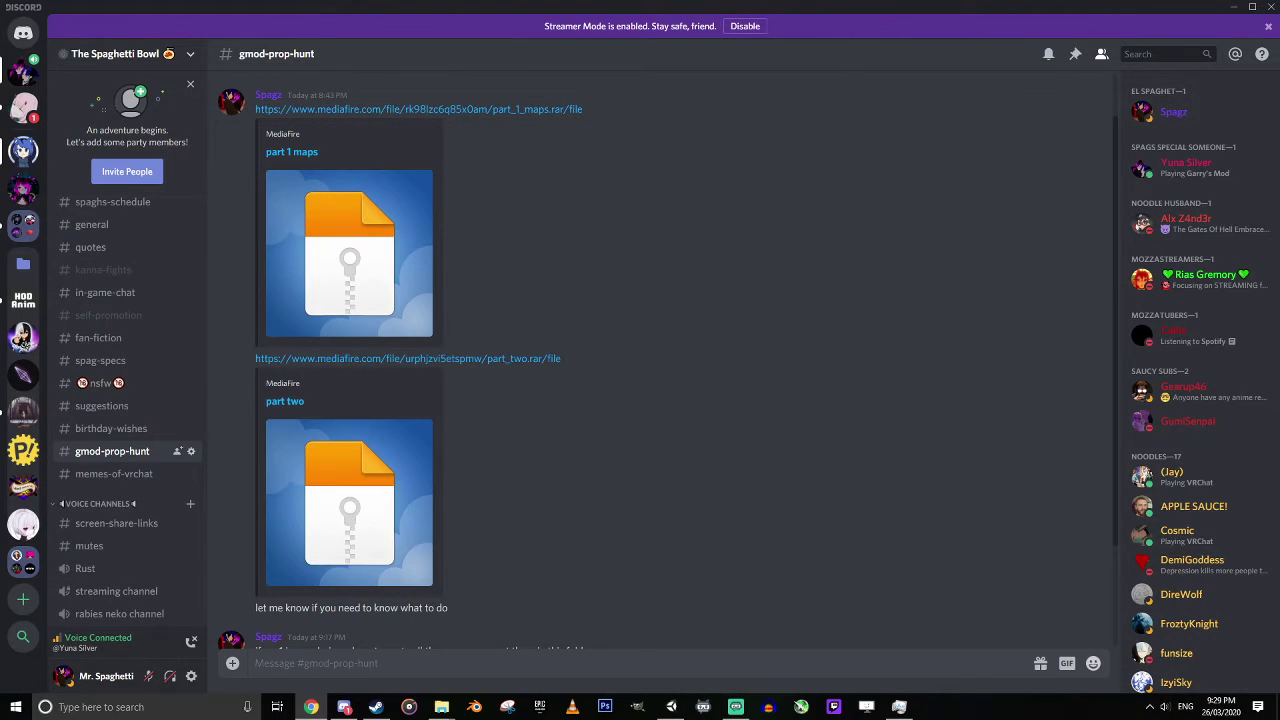
left_click(1234, 8)
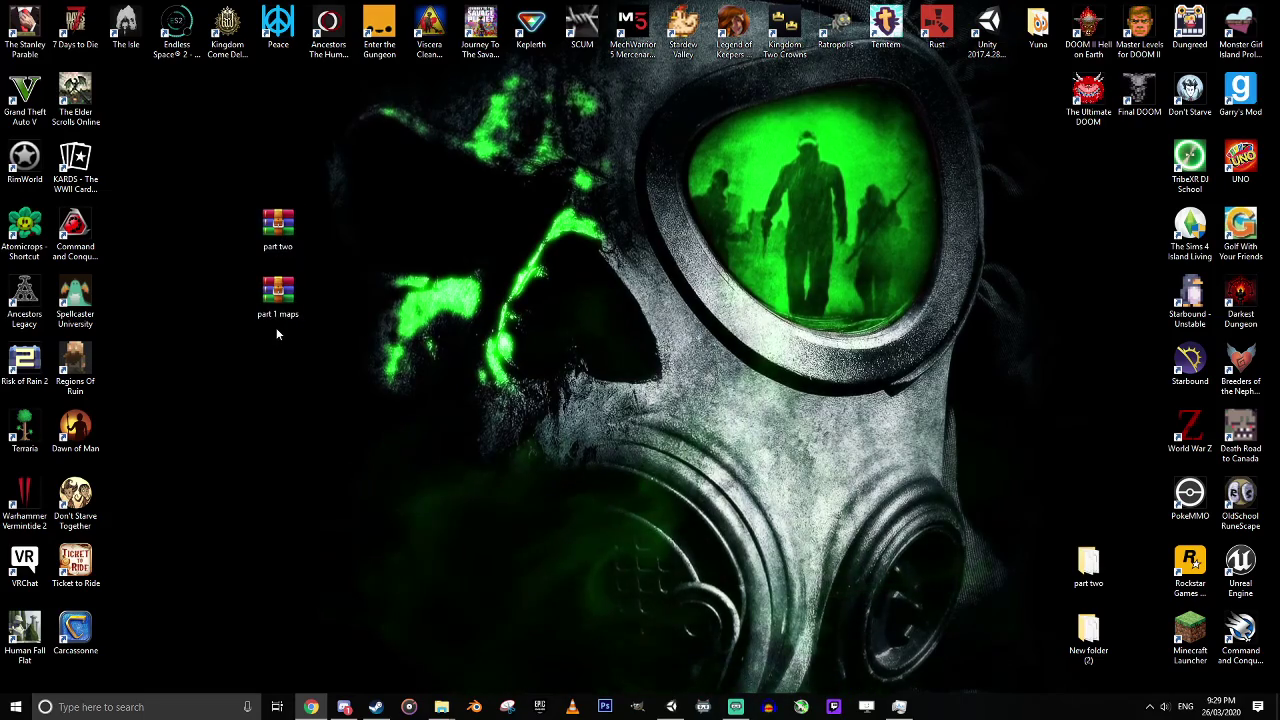
left_click(372, 707)
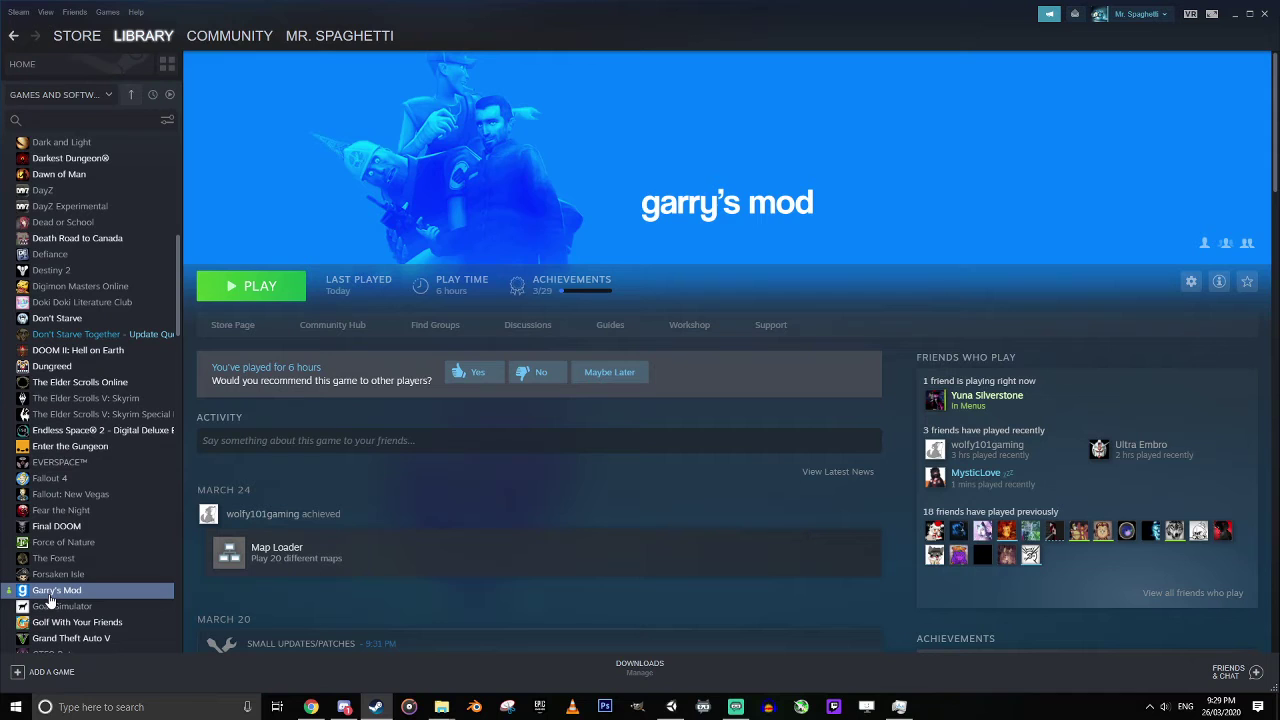
Browse Garry's Mod's install folder through Properties > Local Files.
right_click(55, 597)
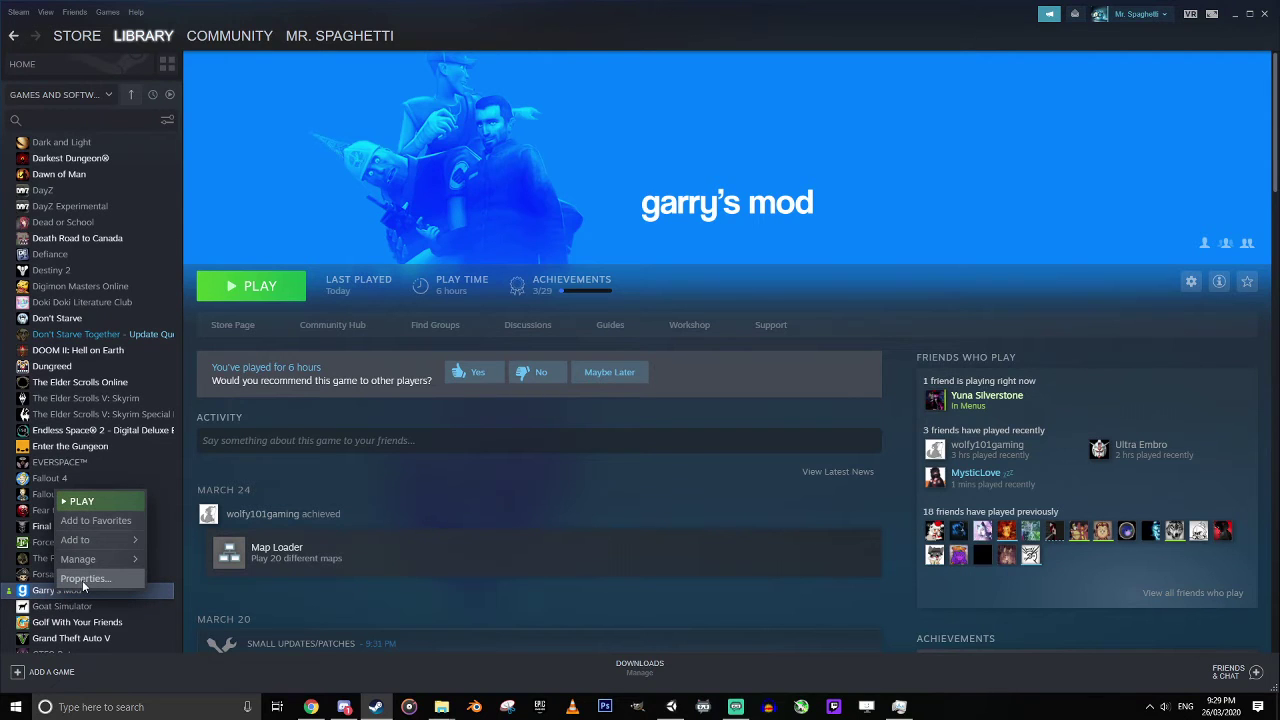
left_click(84, 579)
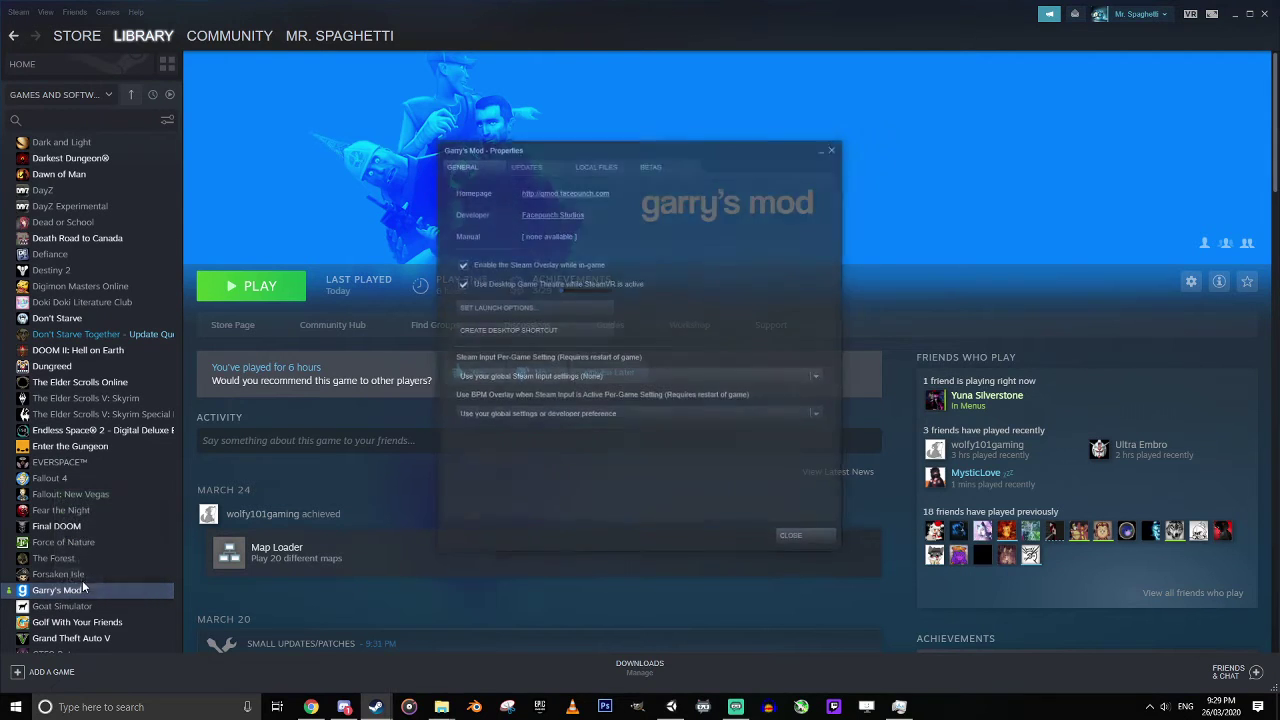
left_click(592, 164)
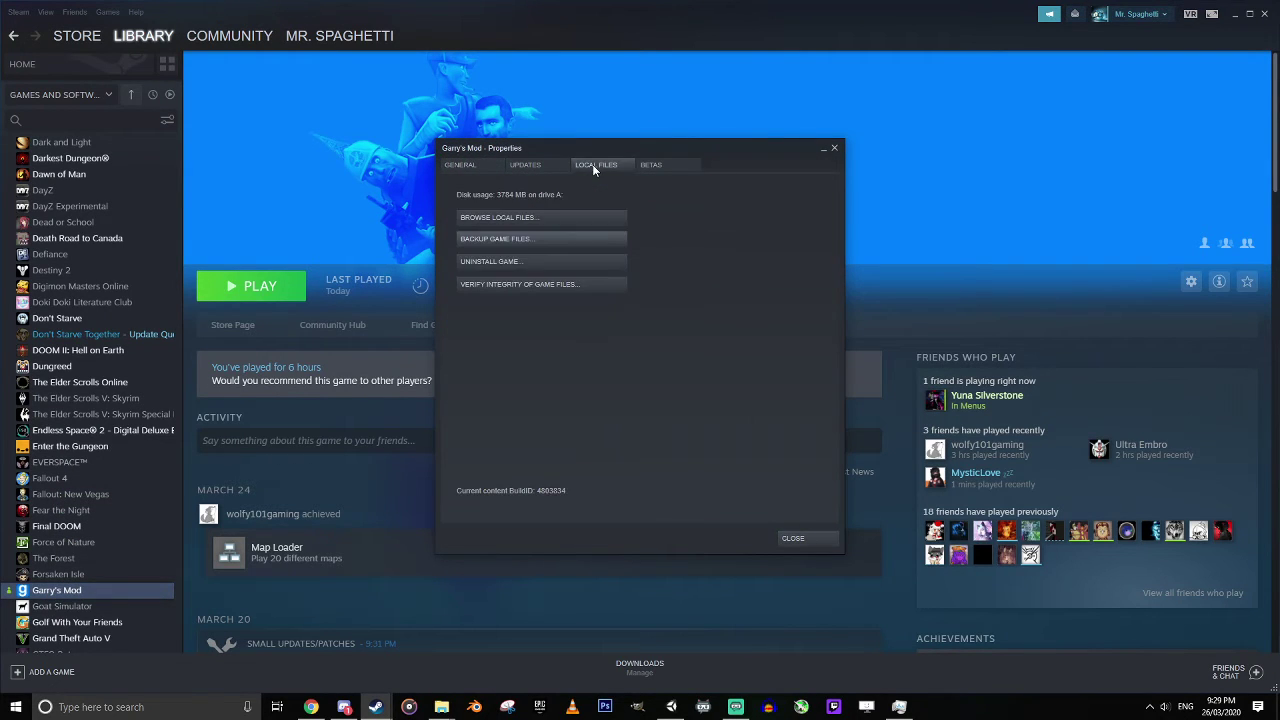
left_click(550, 217)
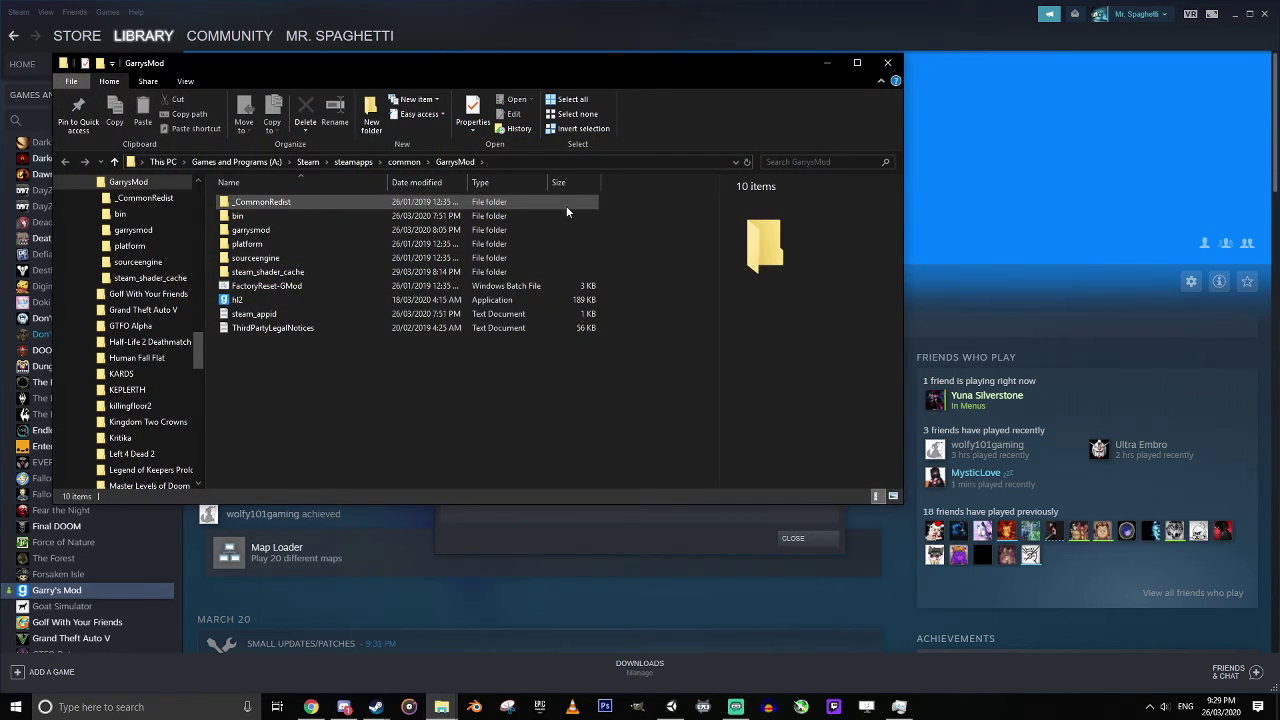
Go into garrysmod\addons, then minimise that window and Steam.
double_click(258, 232)
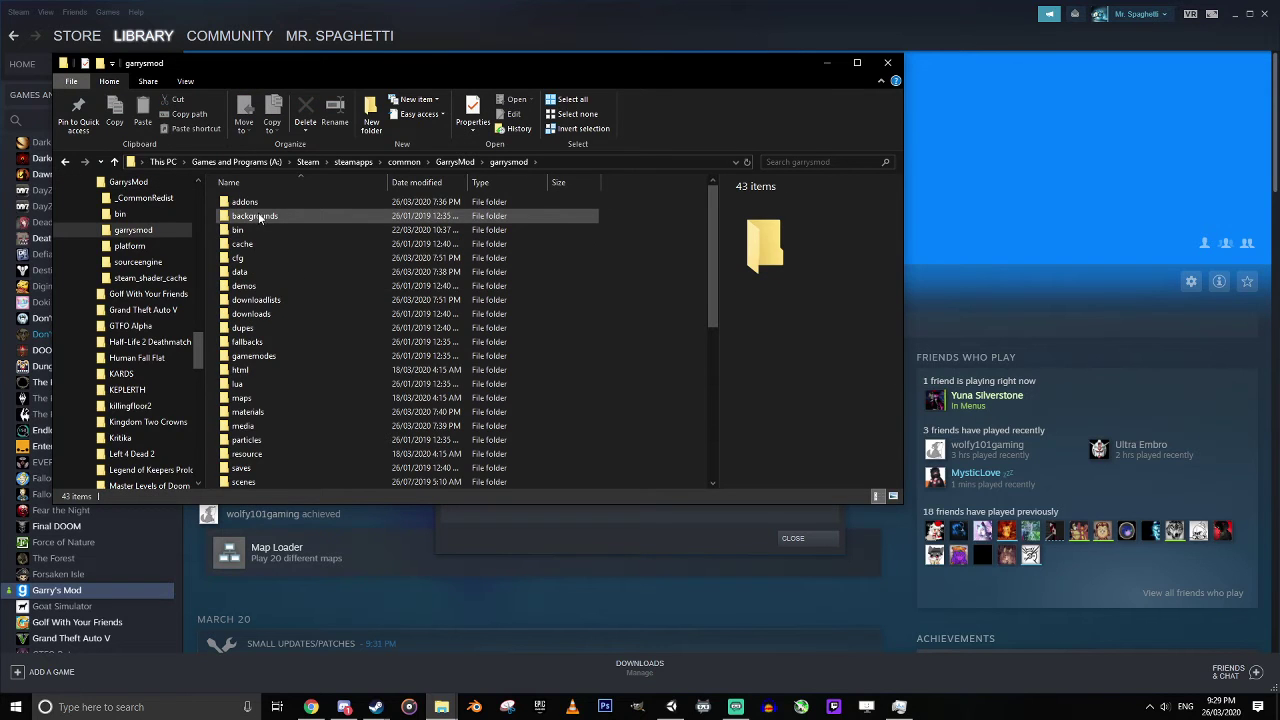
double_click(262, 203)
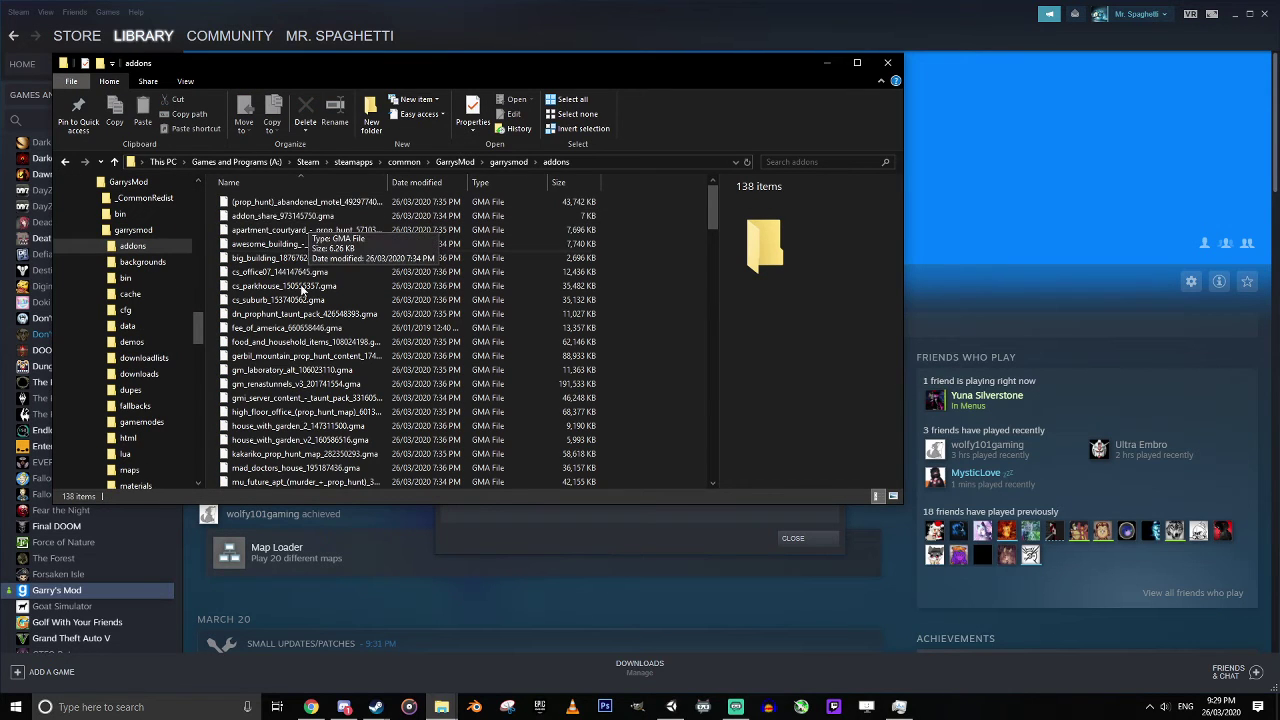
left_click(826, 62)
left_click(1236, 16)
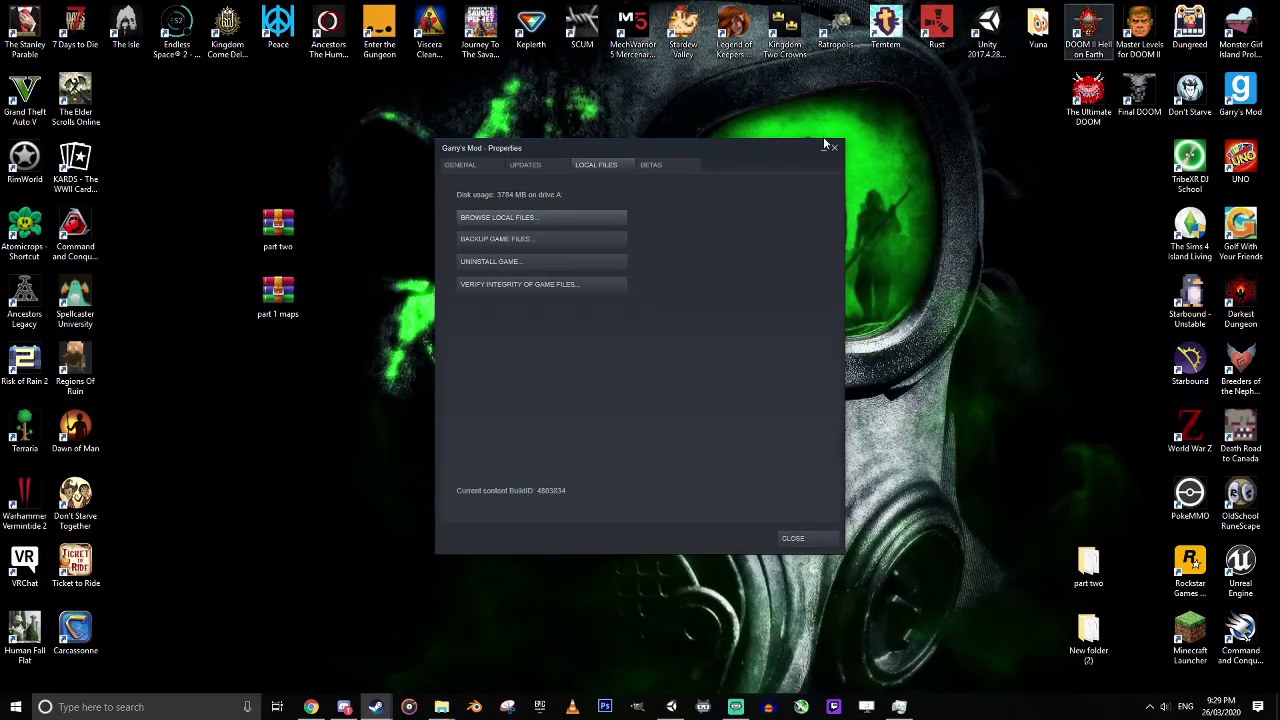
Open part 1 maps.rar to New folder (2), select all 72 .gma files, and move WinRAR aside.
double_click(281, 292)
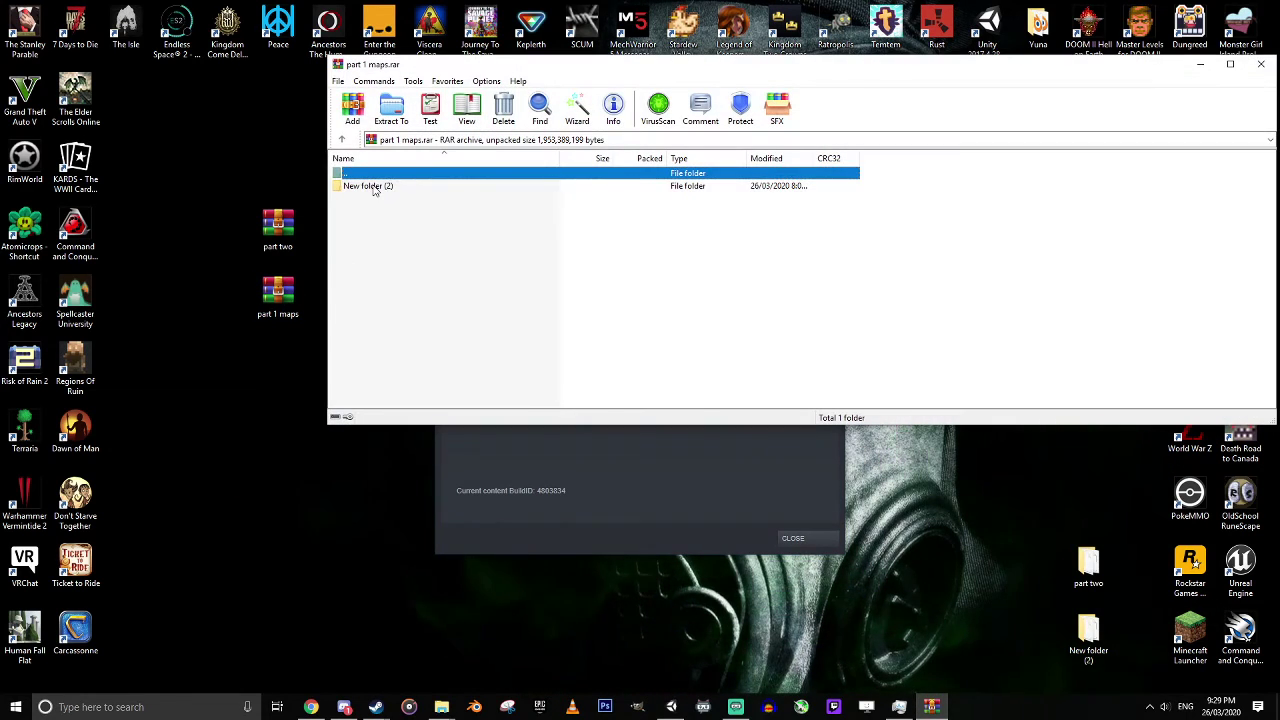
double_click(375, 187)
left_click(398, 187)
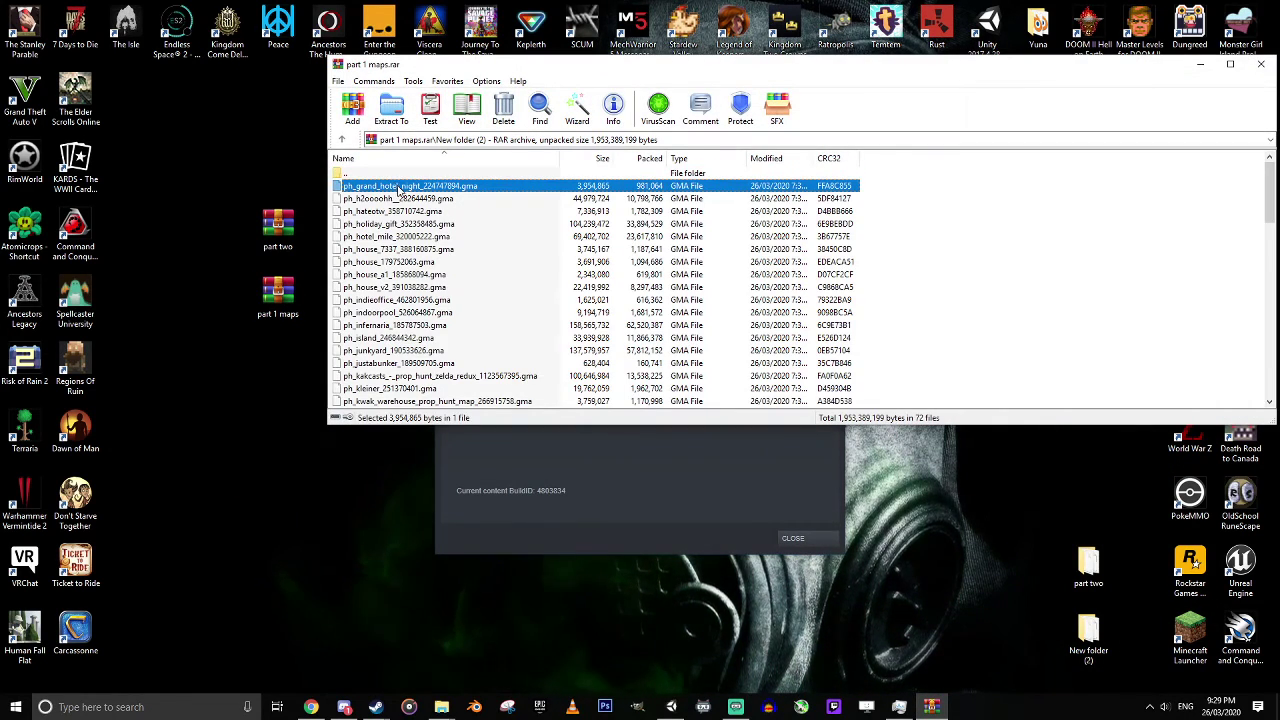
key("ctrl+a")
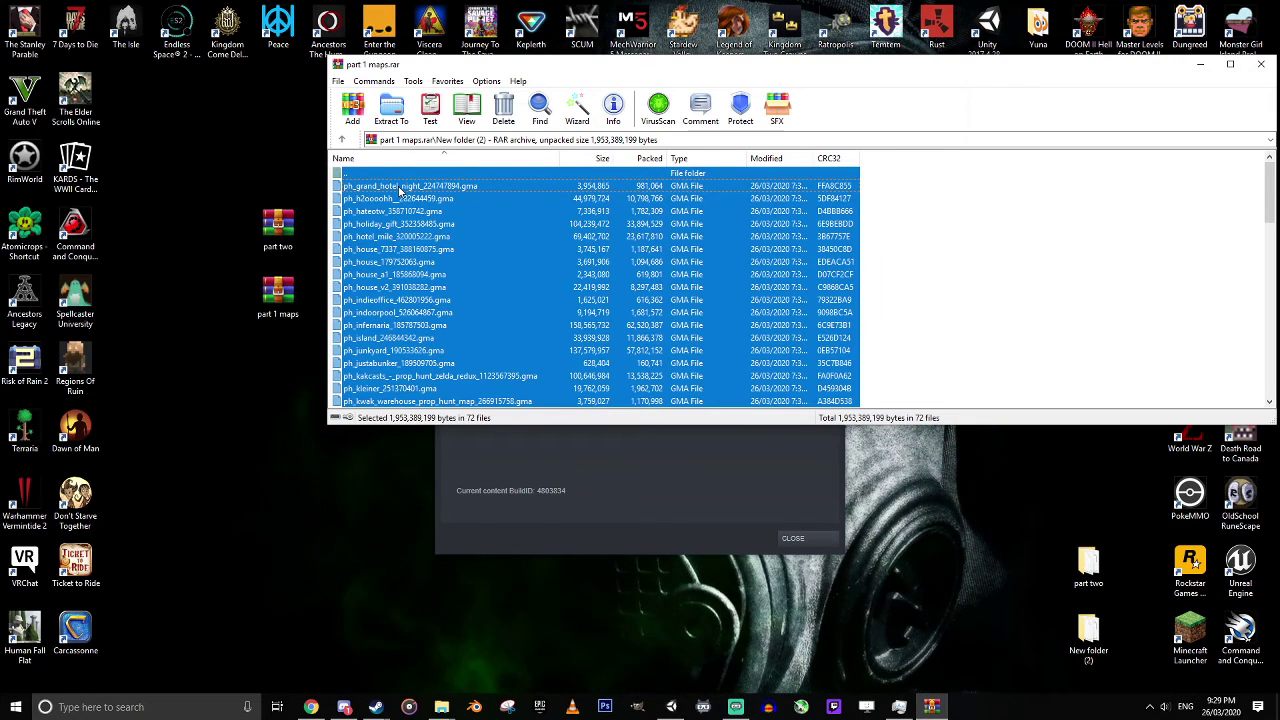
scroll(415, 277, "down", 2)
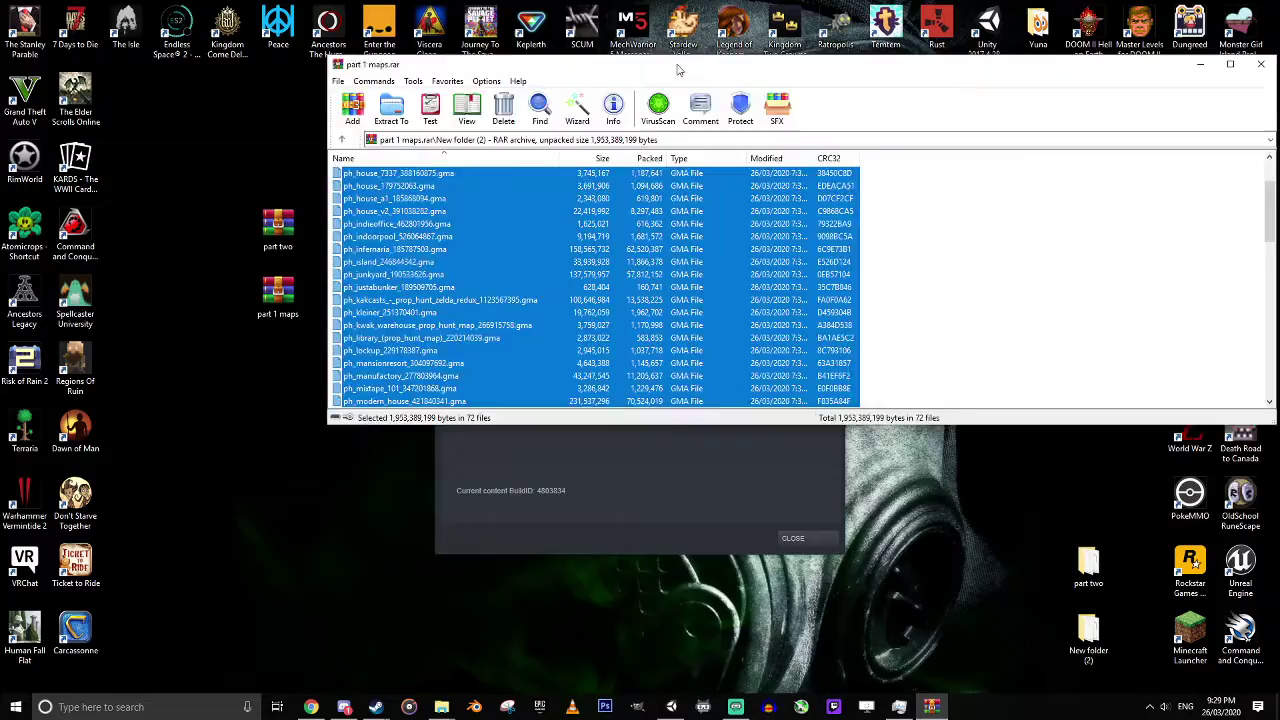
left_click_drag(679, 70, 1065, 128)
Drag the 72 selected .gma files from WinRAR into the addons folder, skipping existing duplicates.
left_click(441, 707)
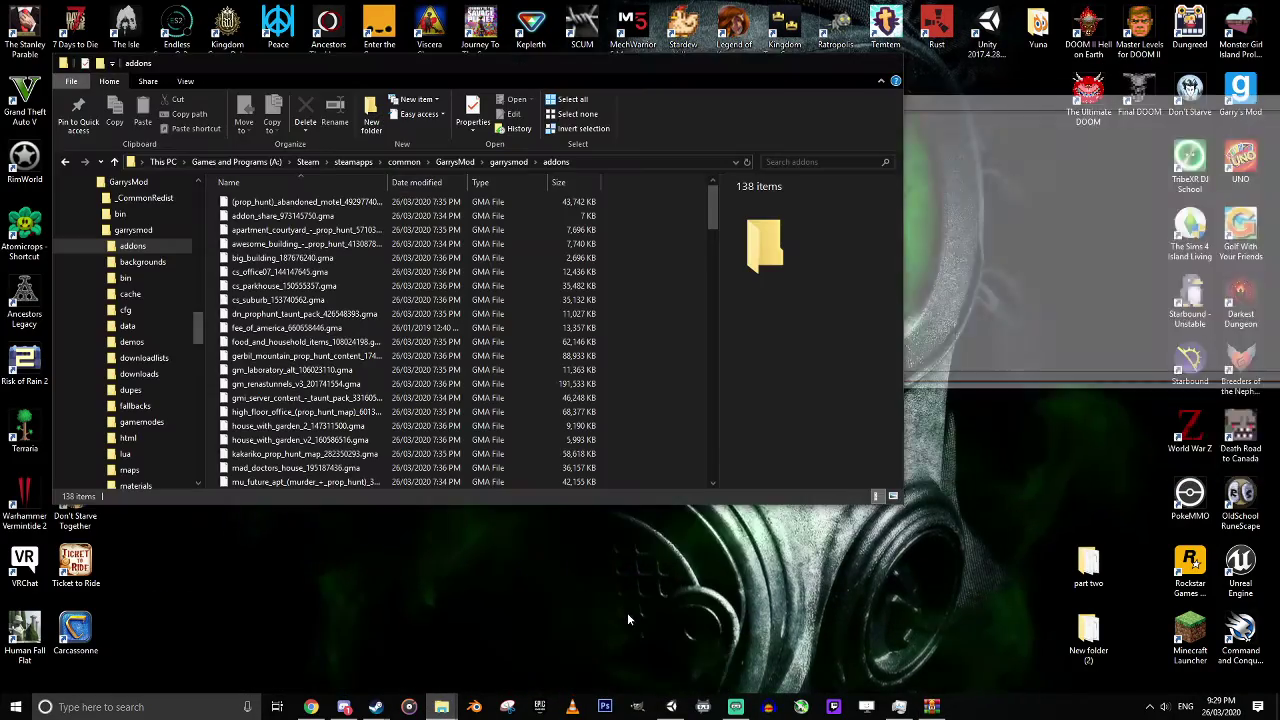
left_click(627, 612)
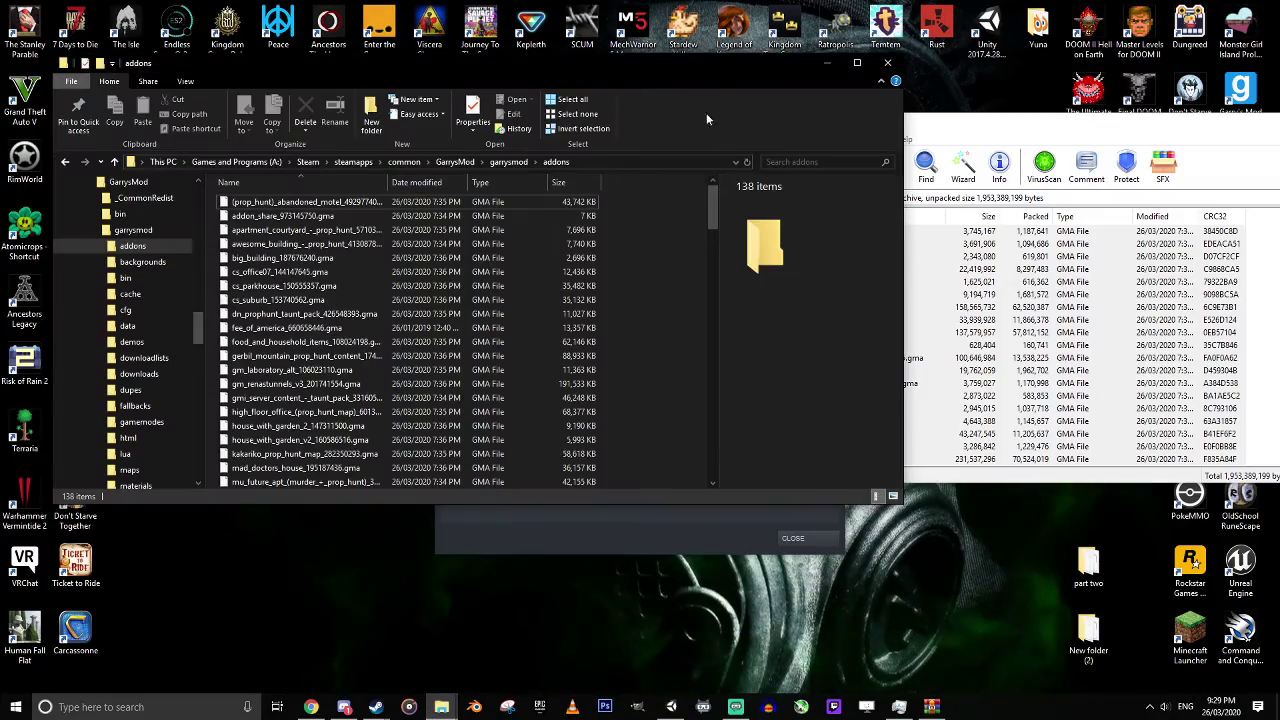
left_click_drag(679, 68, 514, 93)
left_click_drag(785, 245, 490, 263)
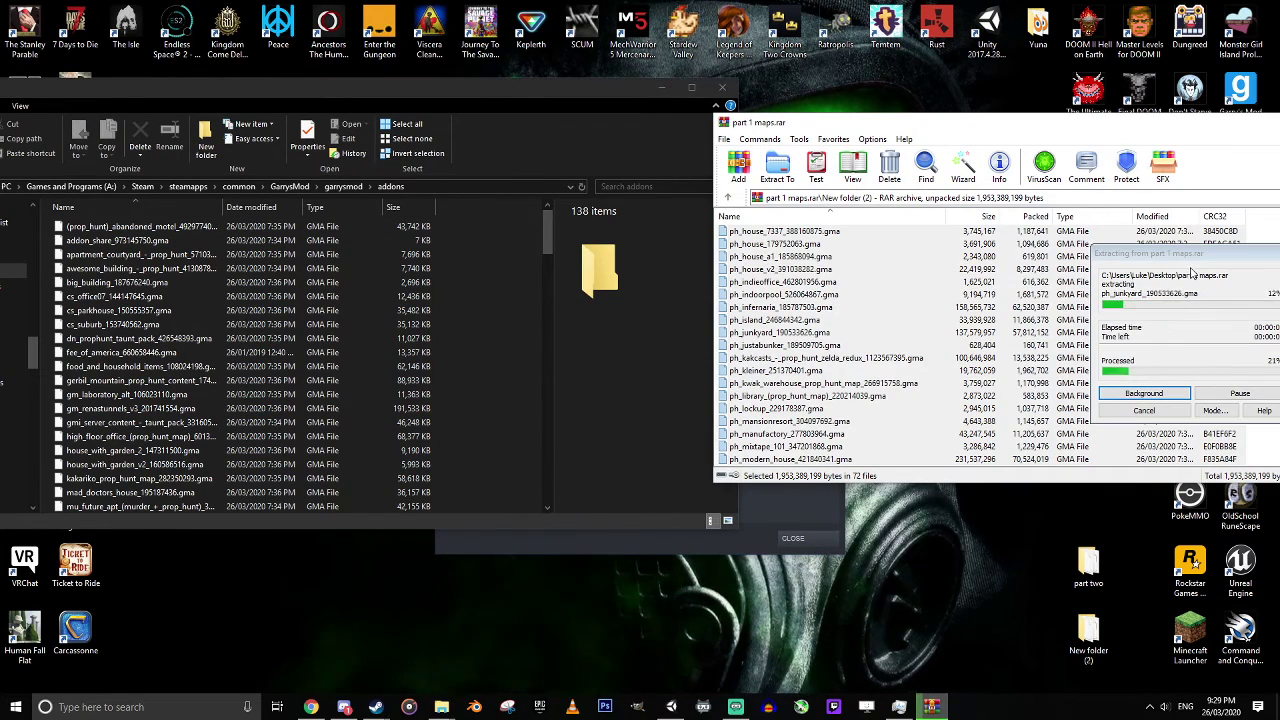
left_click_drag(1160, 254, 820, 222)
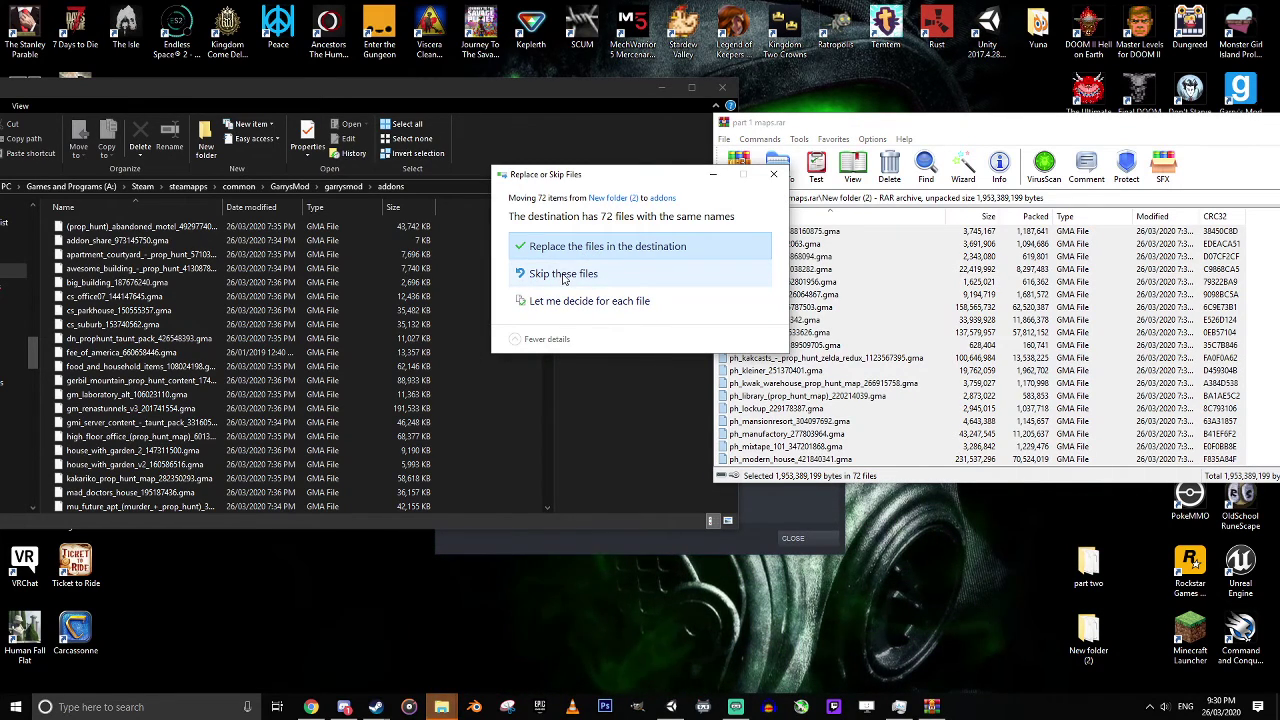
left_click(563, 276)
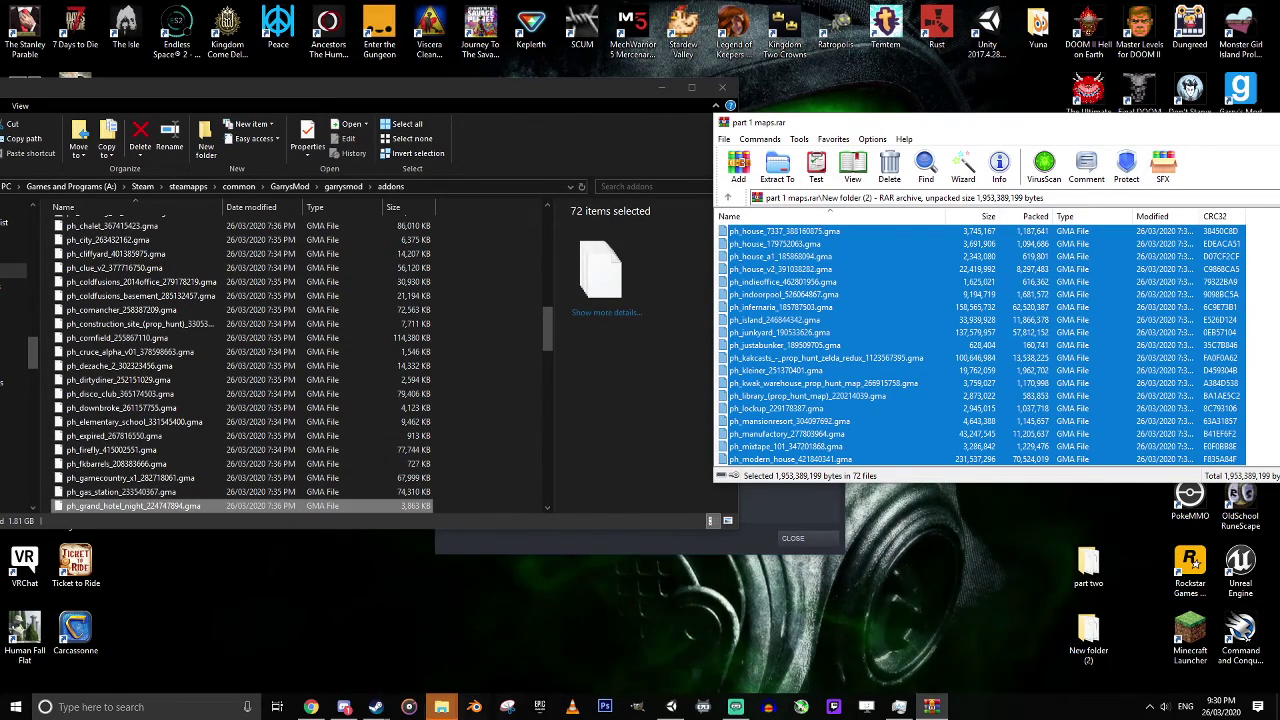
left_click(375, 707)
Start Garry's Mod with the PLAY button on its Steam library page.
left_click(355, 658)
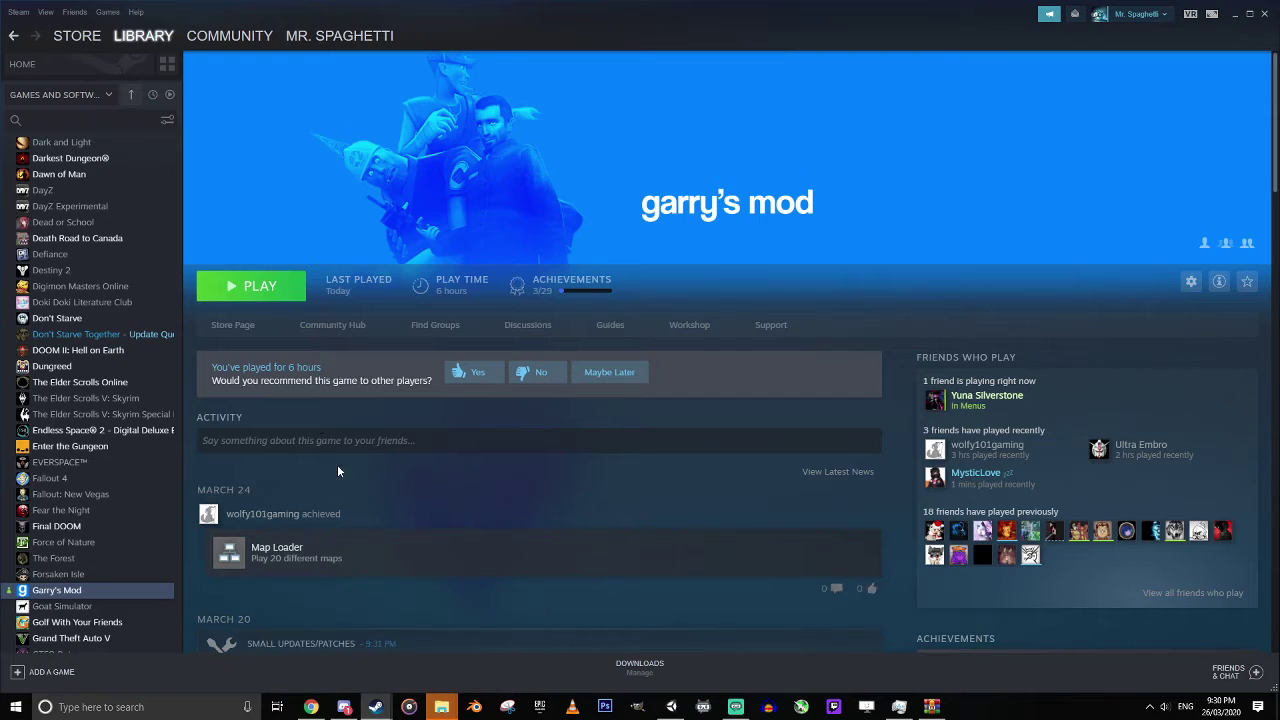
left_click(266, 294)
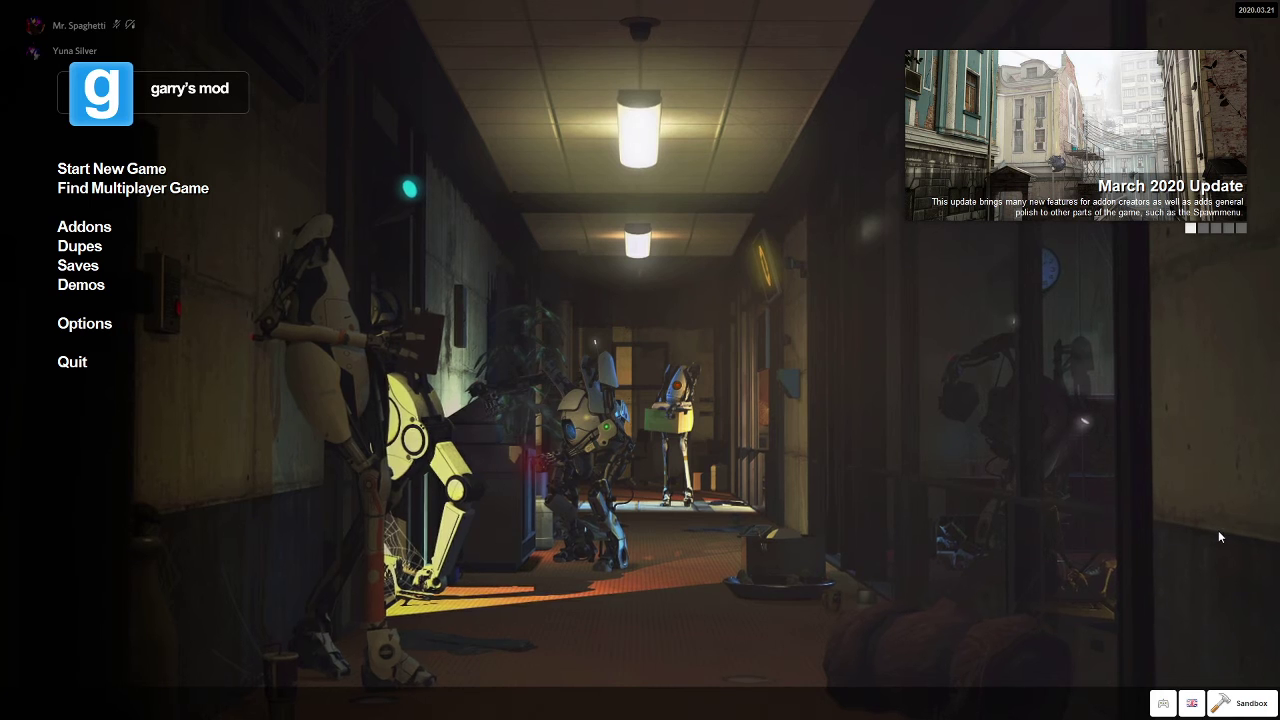
Open the gamemode list from the bottom-right Sandbox button to reveal Prop Hunt.
left_click(1243, 703)
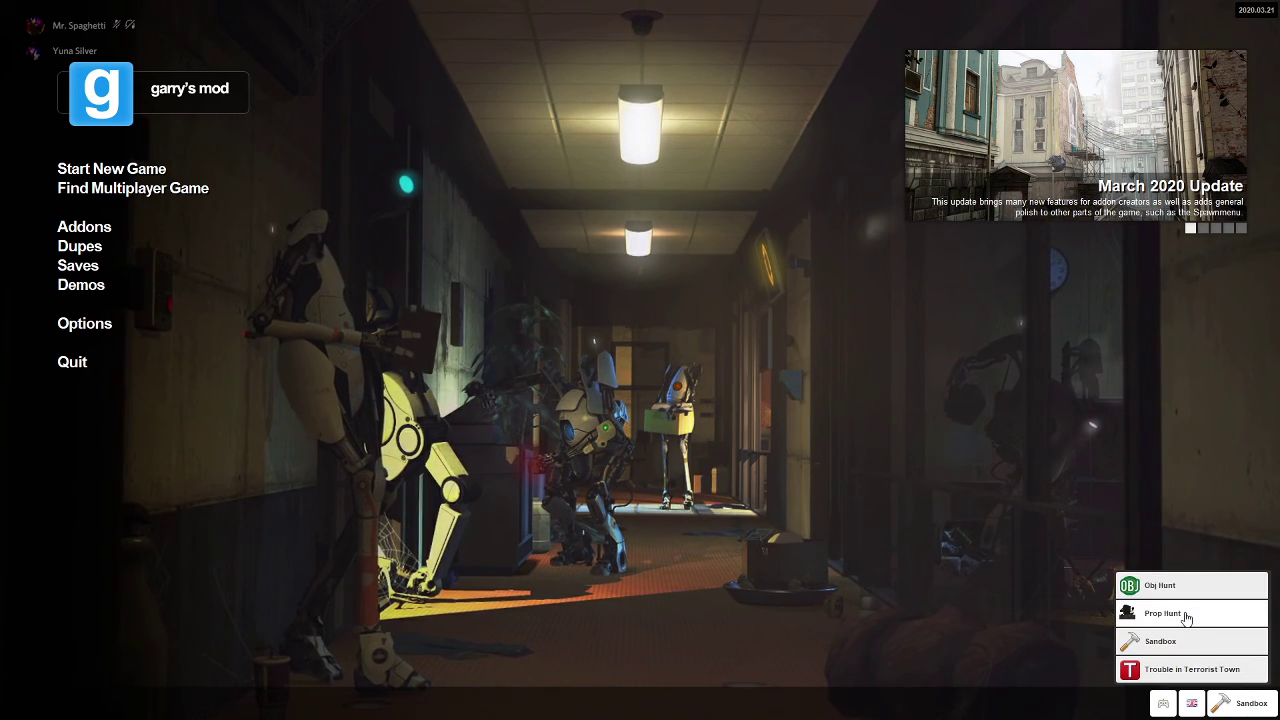